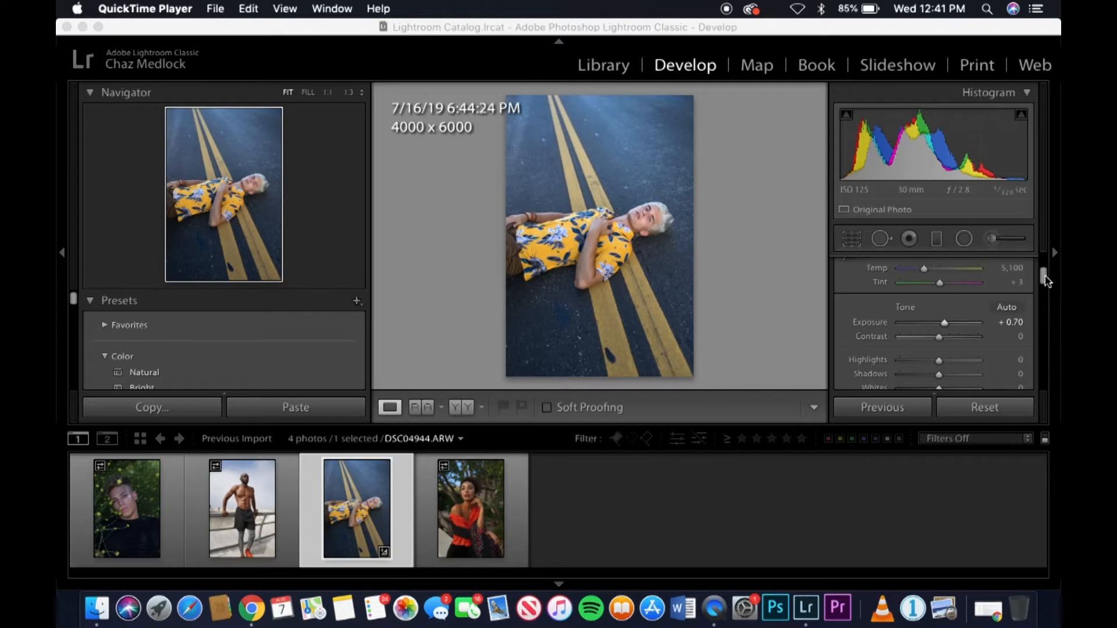
# Expand the HSL/Color adjustments for the road portrait and look through the red, orange, yellow and green ranges
pyautogui.moveTo(1045, 281); pyautogui.dragTo(1043, 348)
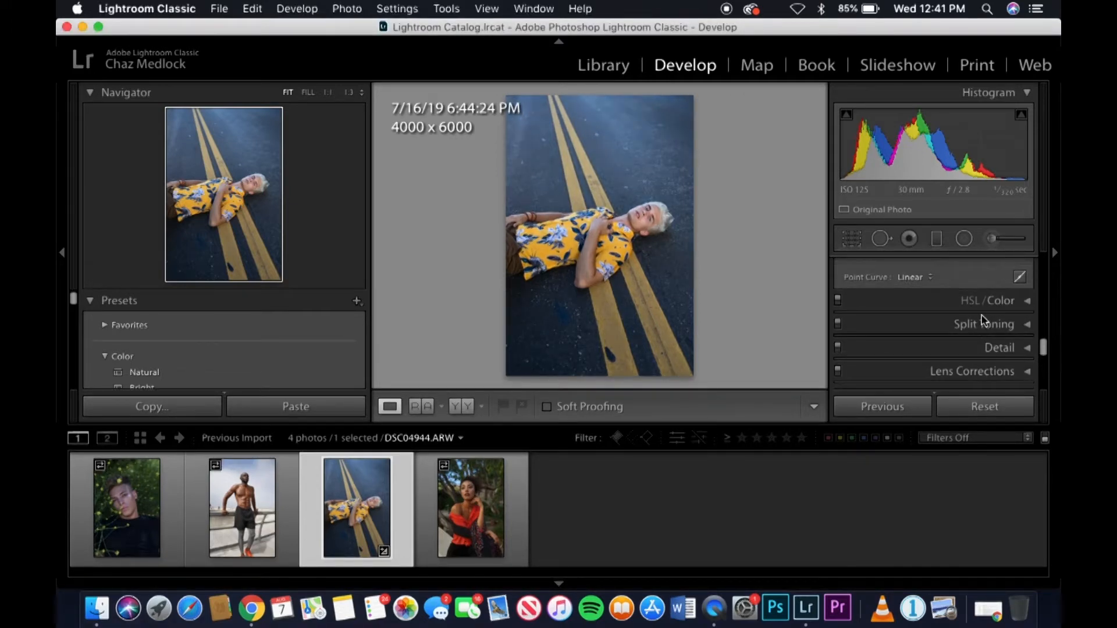
pyautogui.click(1032, 302)
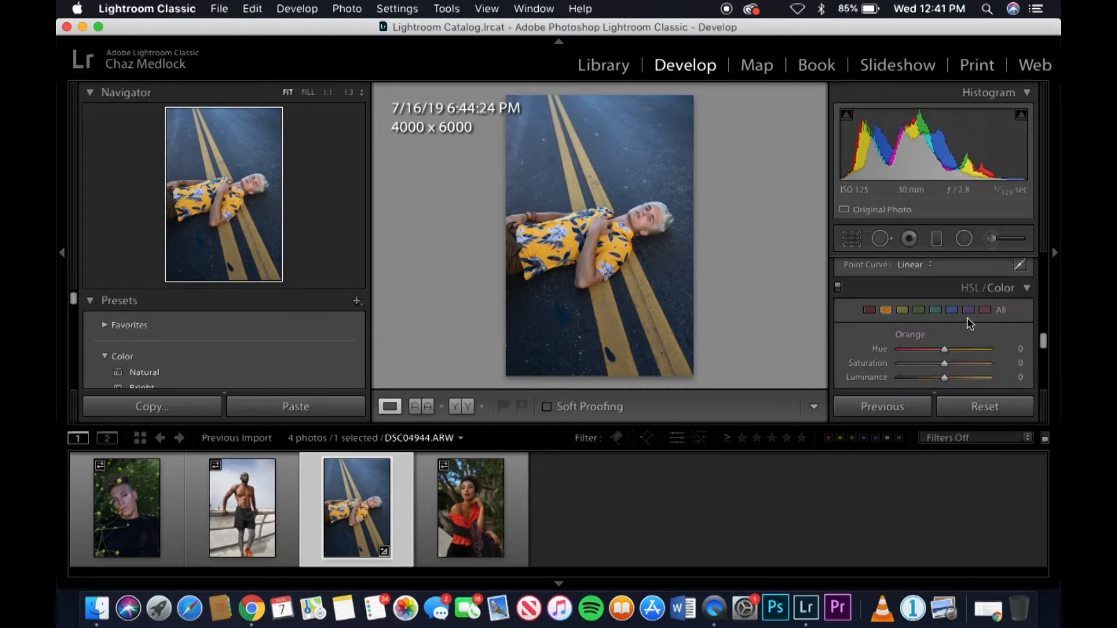
pyautogui.scroll(-5, 967, 322)
pyautogui.scroll(2, 967, 322)
pyautogui.click(873, 290)
pyautogui.click(882, 290)
pyautogui.click(899, 289)
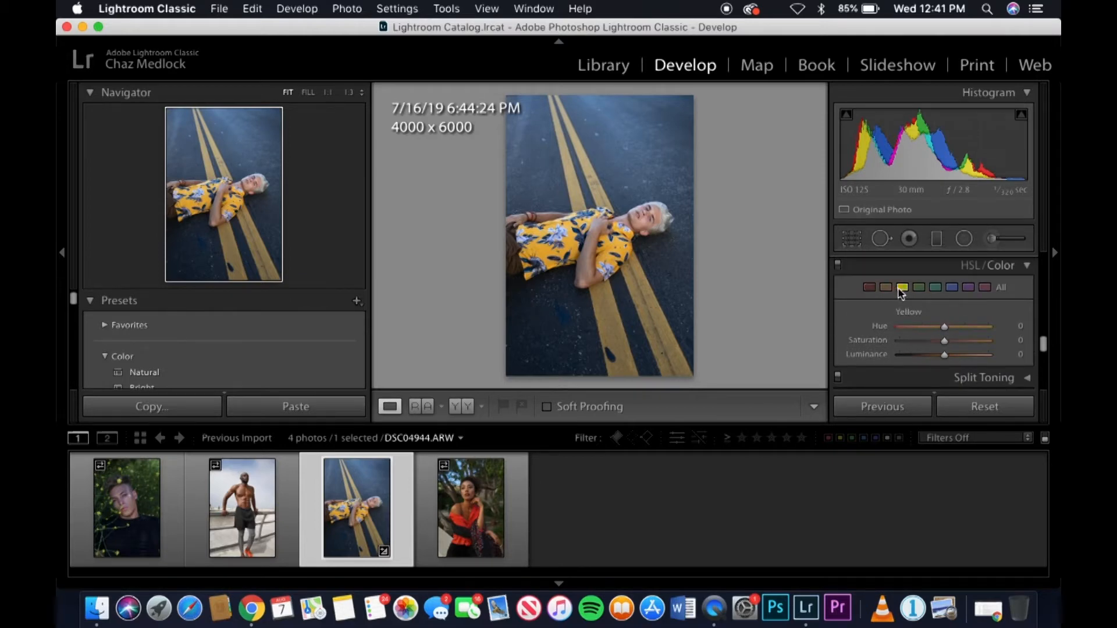
pyautogui.click(919, 287)
# Set the orange hue to -43 in the road portrait and raise the orange saturation slightly, checking the skin up close
pyautogui.click(886, 287)
pyautogui.moveTo(943, 332); pyautogui.dragTo(930, 333)
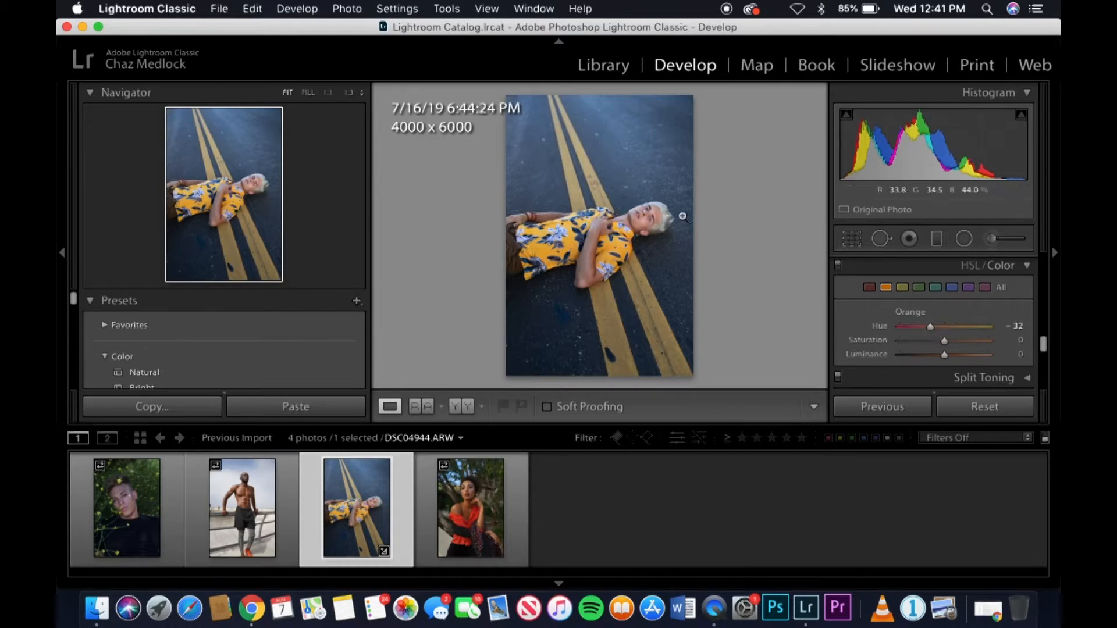
pyautogui.click(638, 230)
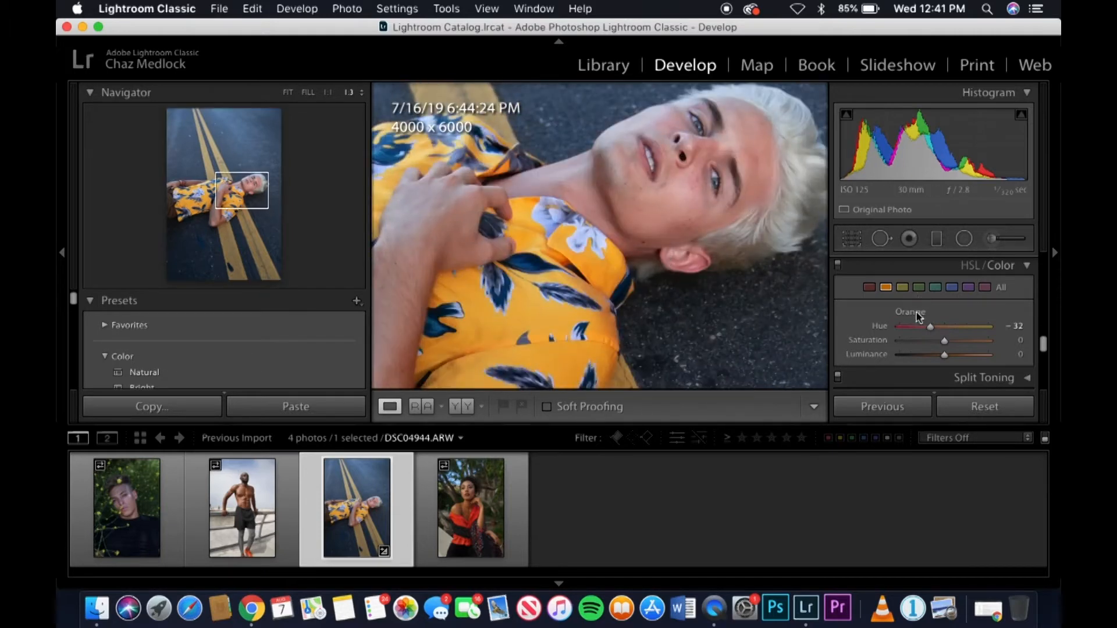
pyautogui.moveTo(930, 327); pyautogui.dragTo(925, 327)
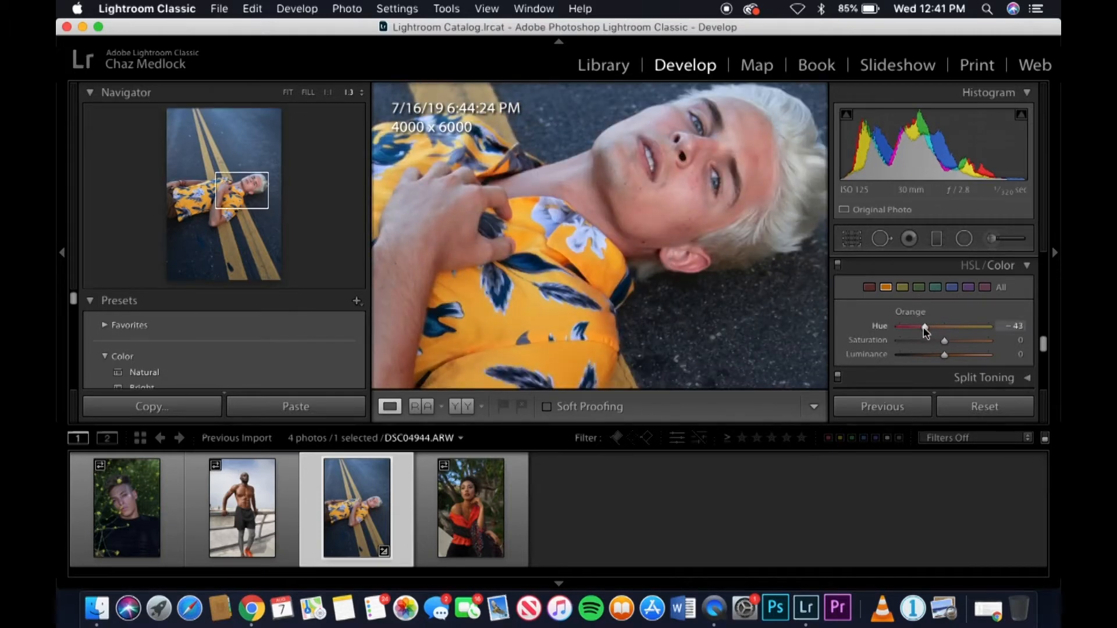
pyautogui.click(706, 270)
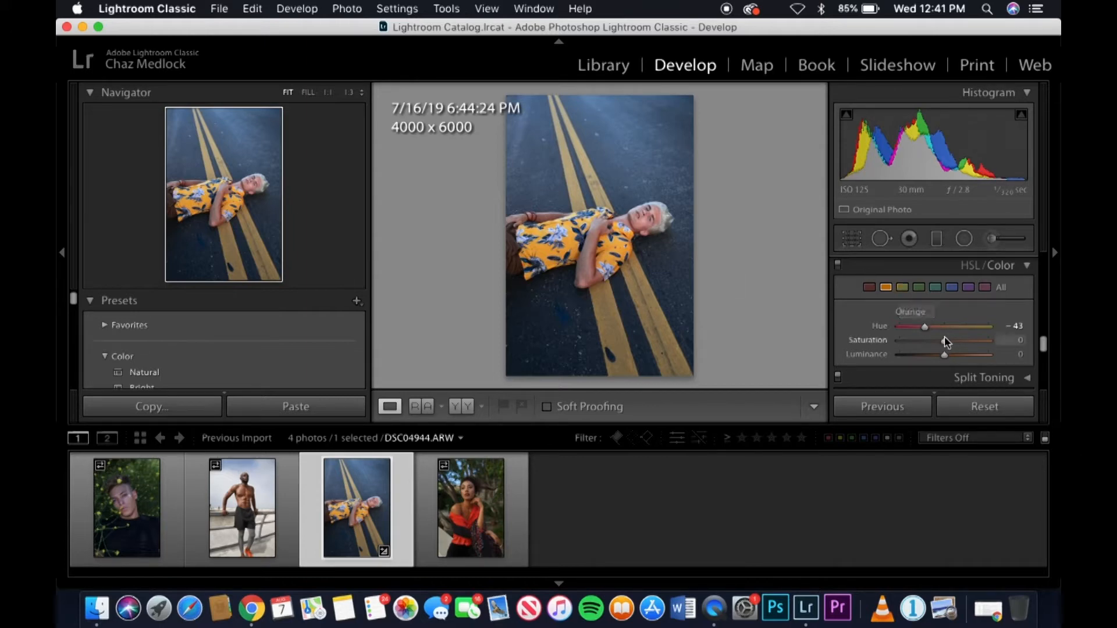
pyautogui.moveTo(948, 339); pyautogui.dragTo(950, 340)
# Set the yellow hue to -43 in the road portrait and check the face up close
pyautogui.click(908, 291)
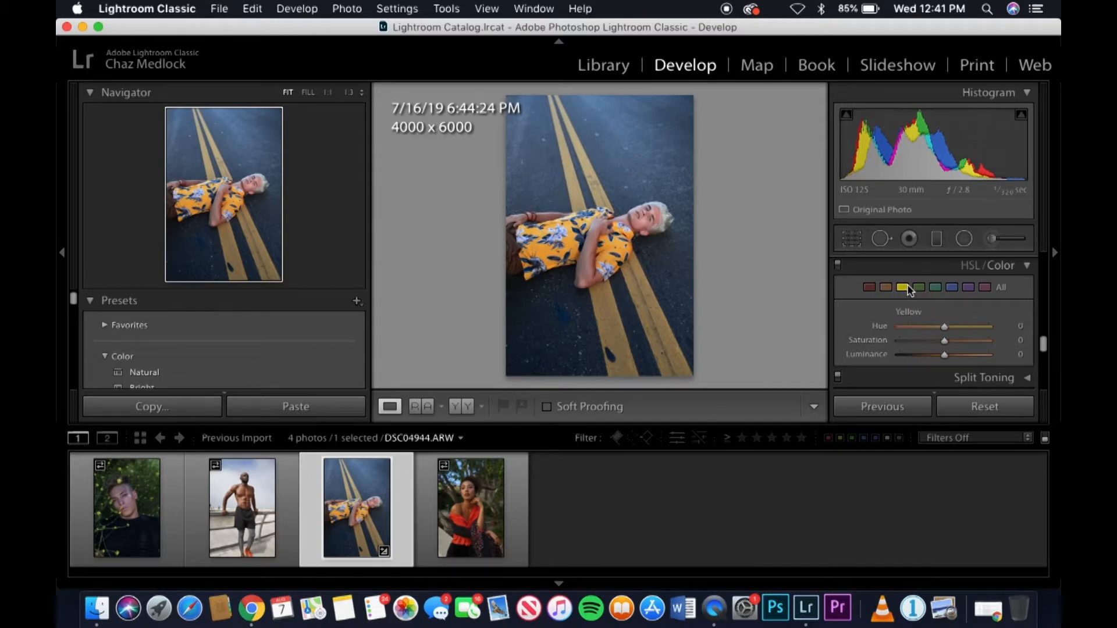
pyautogui.click(669, 220)
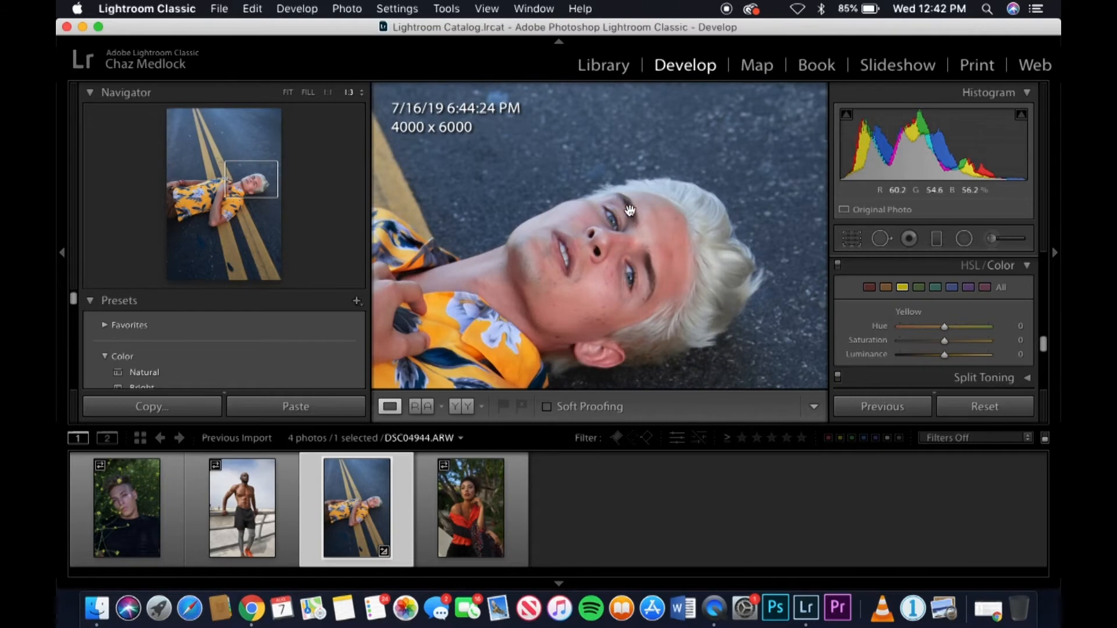
pyautogui.click(532, 223)
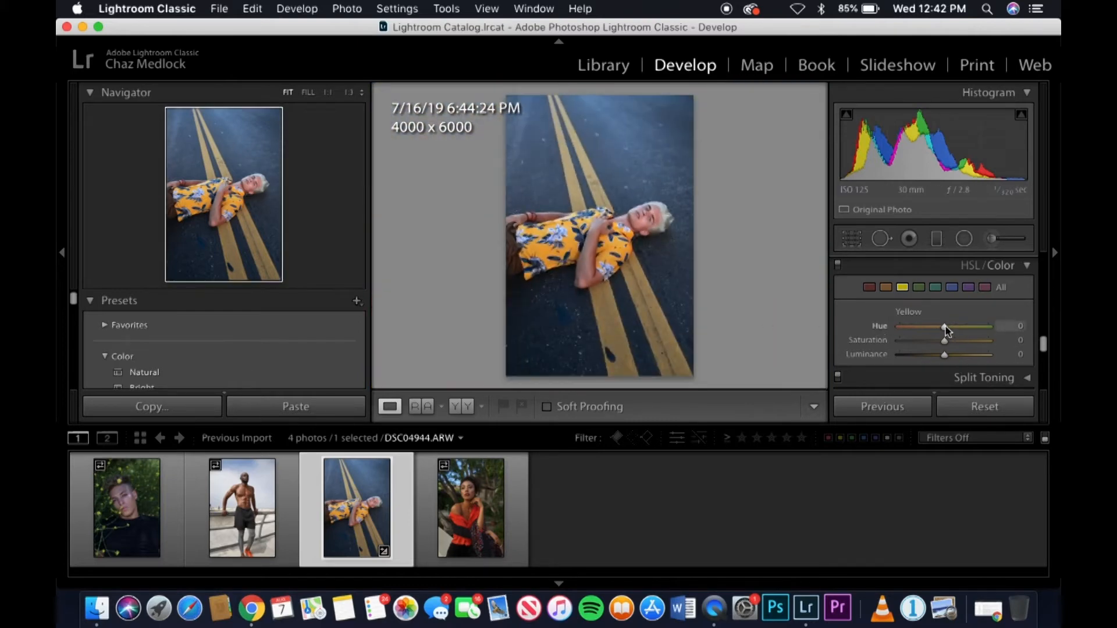
pyautogui.moveTo(942, 325); pyautogui.dragTo(925, 327)
pyautogui.click(651, 212)
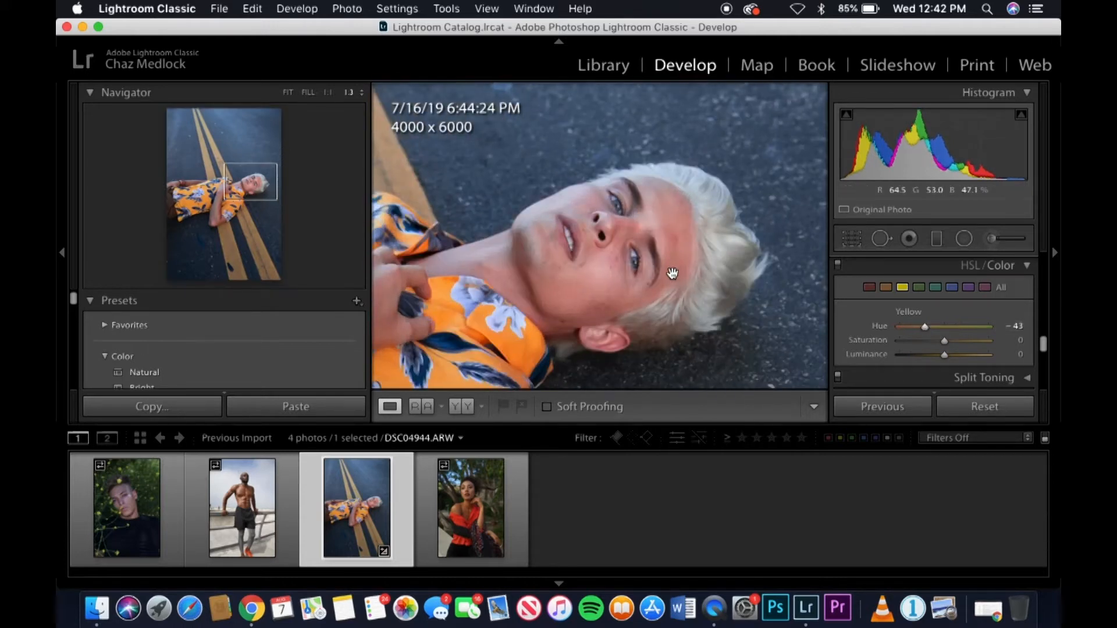
pyautogui.click(673, 274)
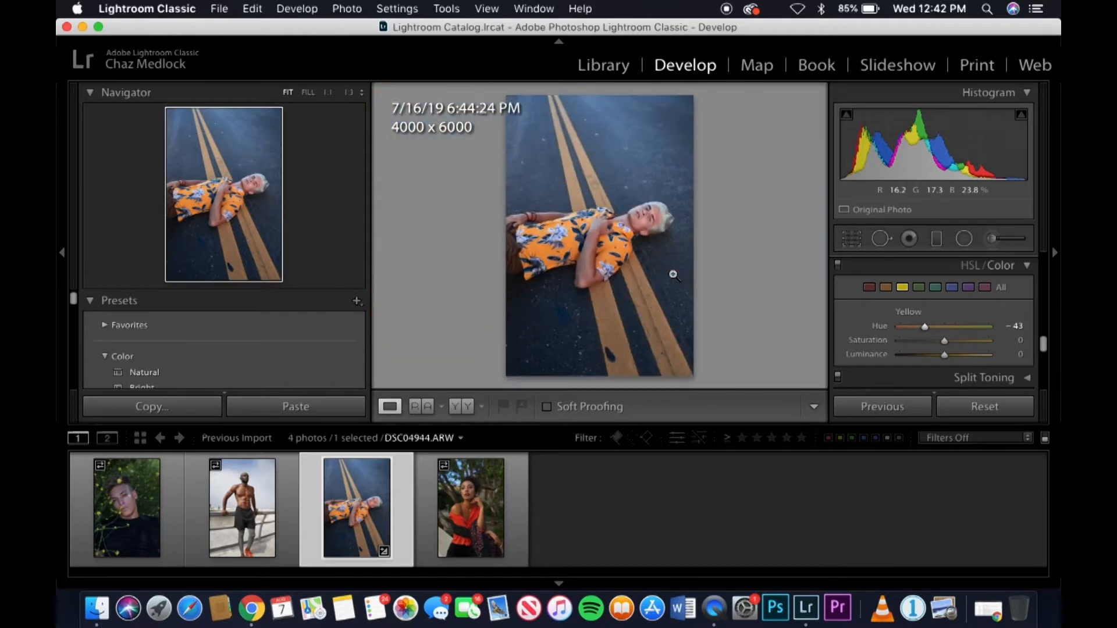
# Compare the road portrait before and after the colour edits and inspect the skin and shirt up close
pyautogui.click(421, 406)
pyautogui.click(461, 406)
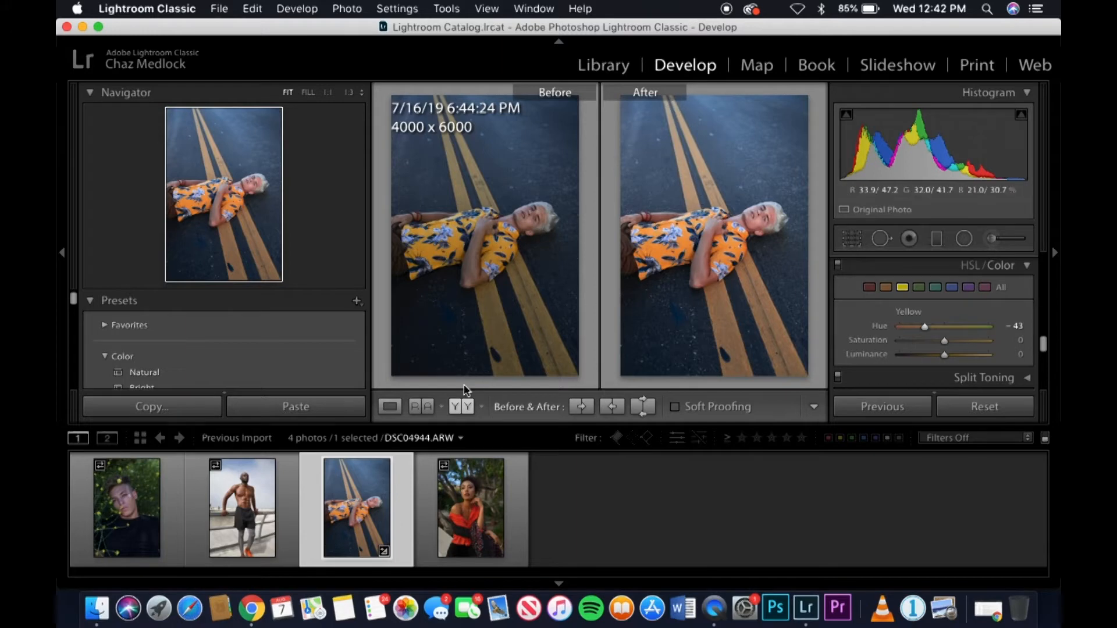
pyautogui.click(391, 407)
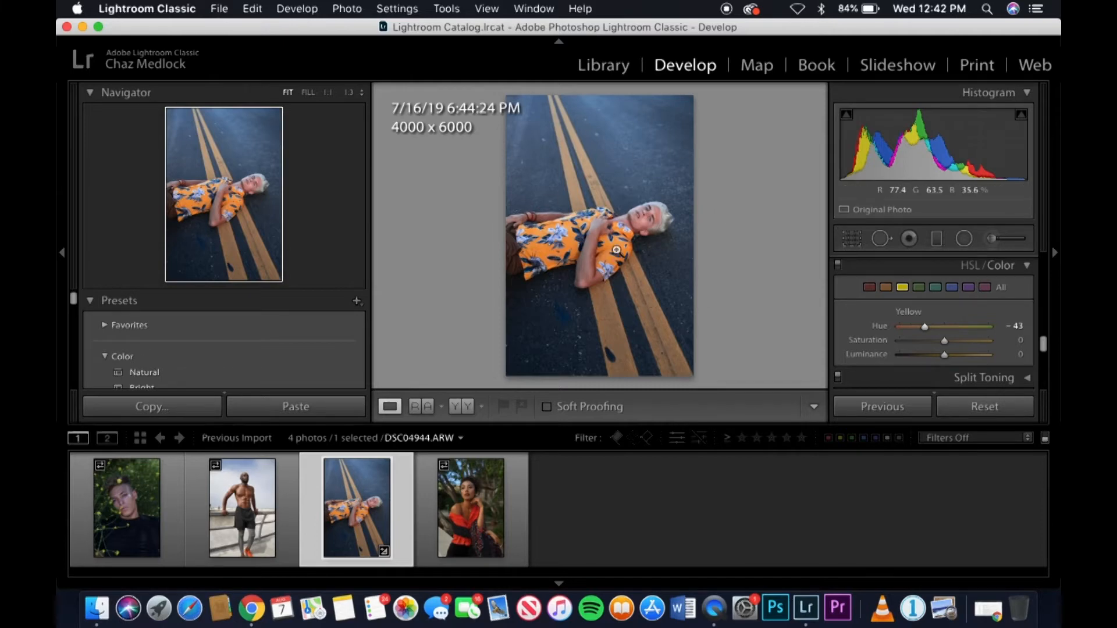
pyautogui.click(603, 219)
pyautogui.click(649, 324)
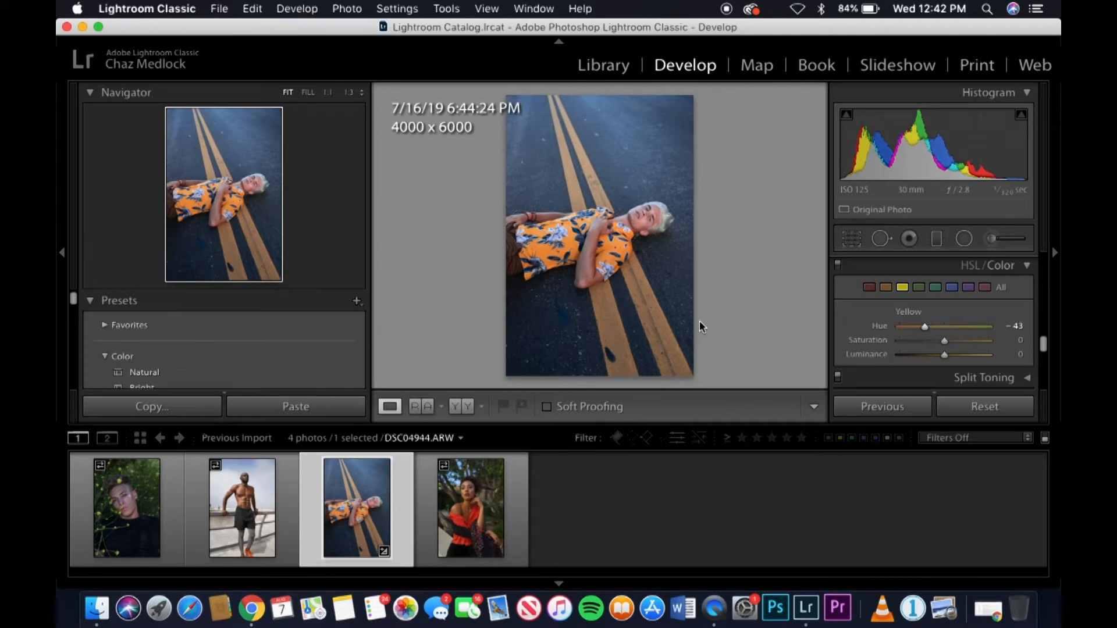
pyautogui.click(634, 227)
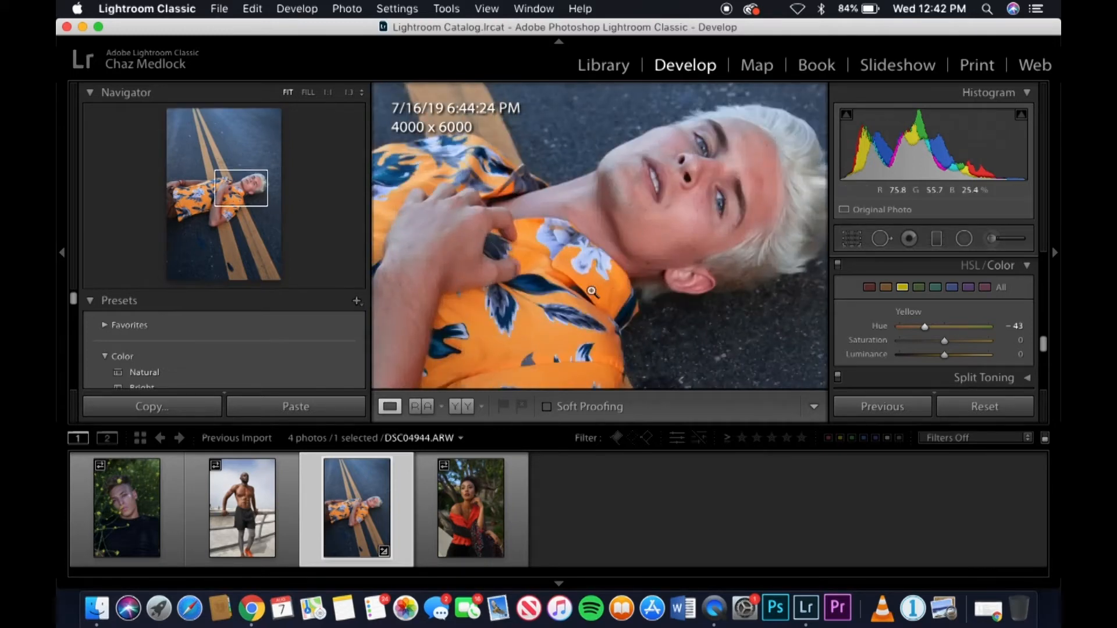
pyautogui.click(592, 291)
# Switch to the portrait among yellow flowers and set its orange hue to -42 and red hue to -12
pyautogui.click(145, 512)
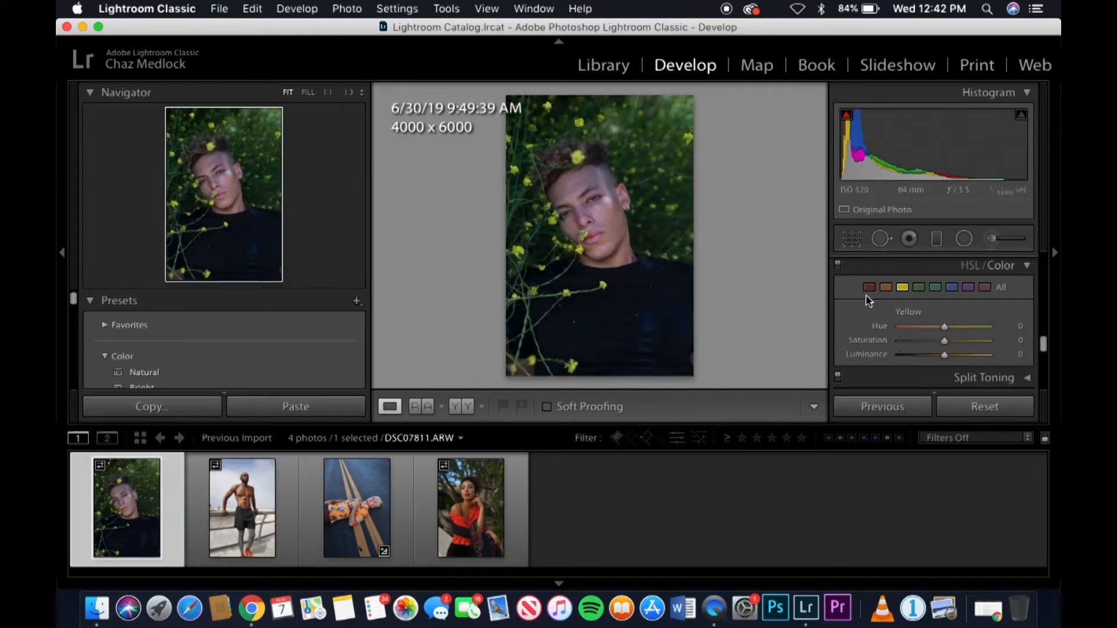
pyautogui.click(886, 287)
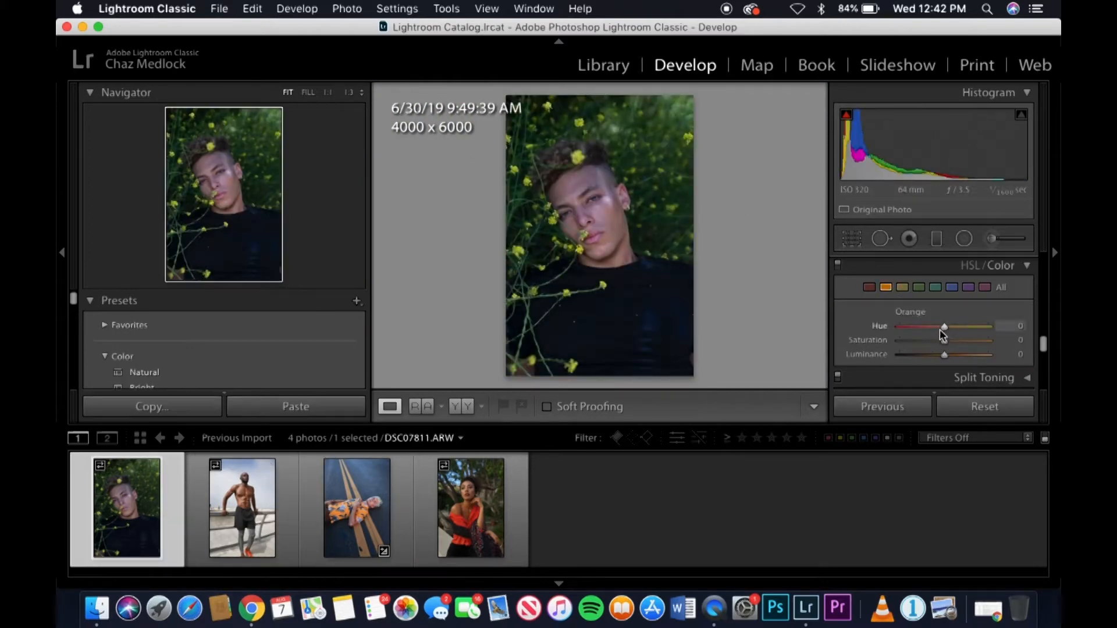
pyautogui.moveTo(934, 329); pyautogui.dragTo(922, 330)
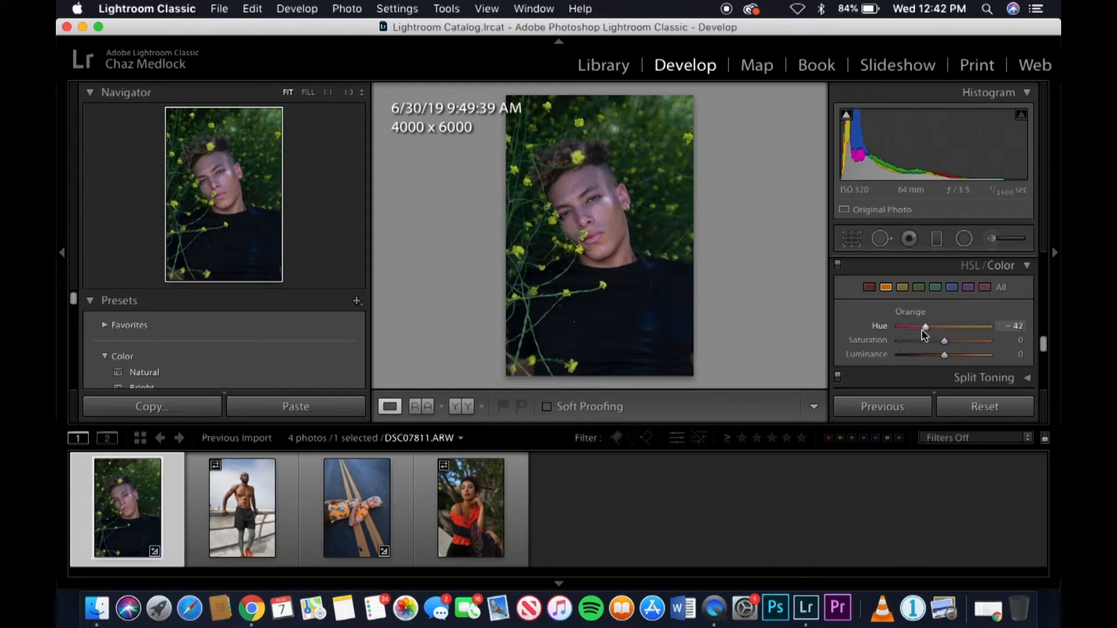
pyautogui.click(869, 287)
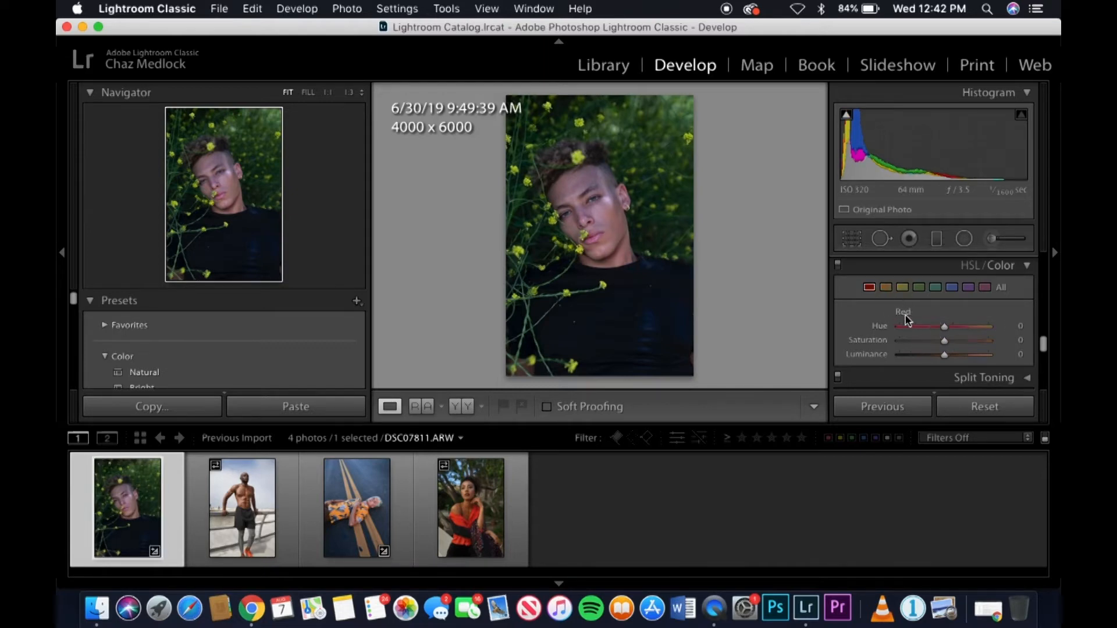
pyautogui.moveTo(944, 332); pyautogui.dragTo(922, 336)
# Set the flower portrait's yellow hue to -65 and its orange hue to -73
pyautogui.click(902, 287)
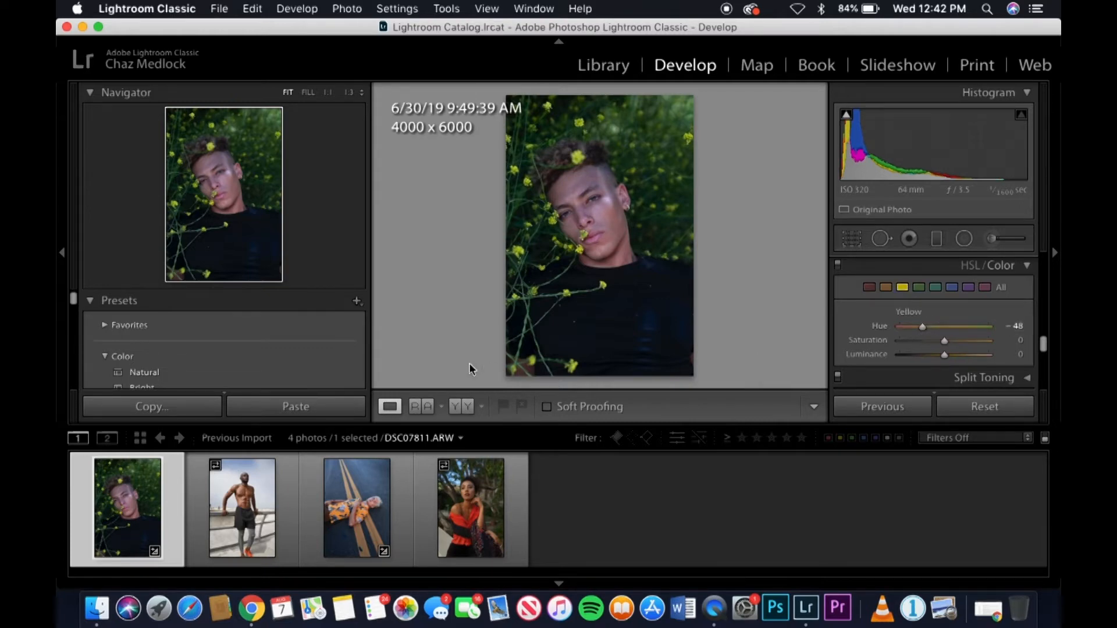
pyautogui.moveTo(924, 325); pyautogui.dragTo(915, 327)
pyautogui.click(885, 288)
pyautogui.moveTo(913, 327); pyautogui.dragTo(911, 328)
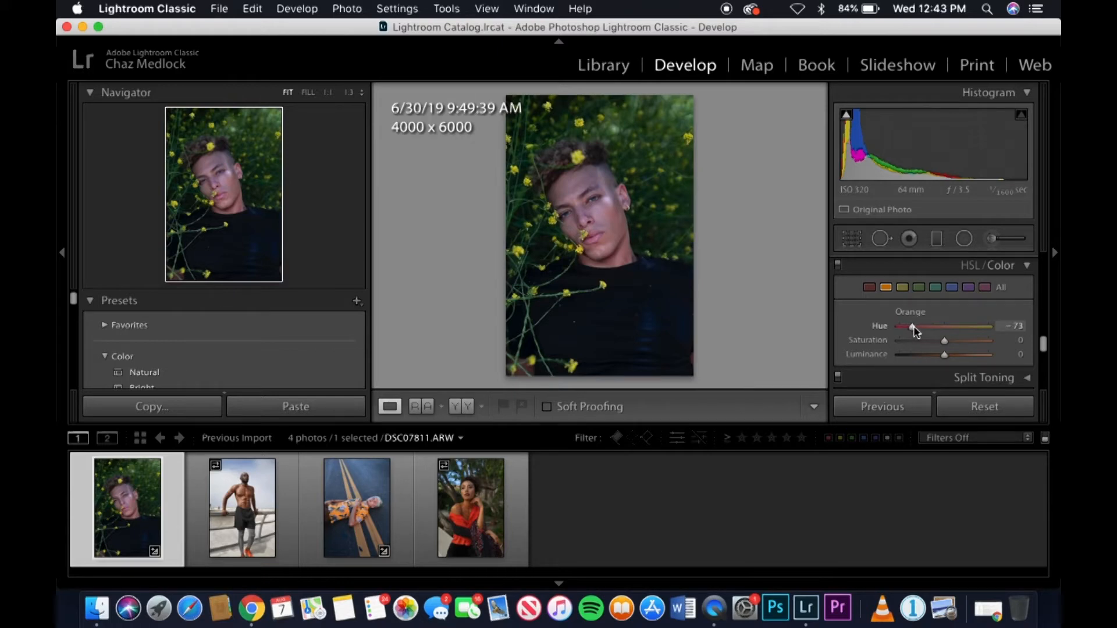
# Raise the orange saturation to +15 and fine-tune the orange hue around -76, checking the skin up close
pyautogui.click(870, 288)
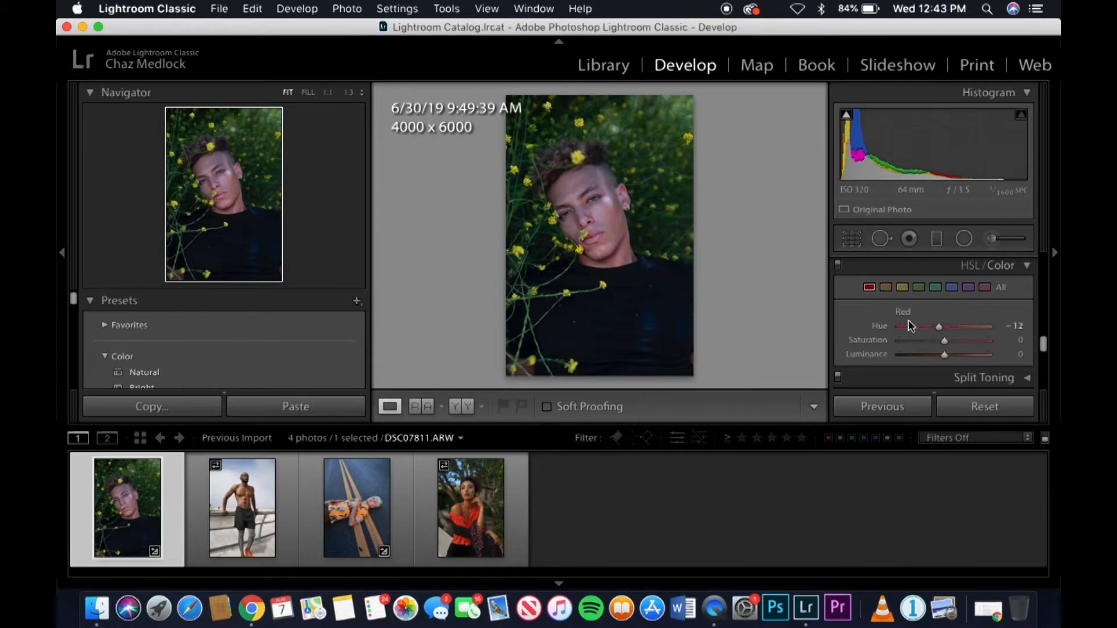
pyautogui.click(886, 288)
pyautogui.moveTo(949, 341); pyautogui.dragTo(953, 341)
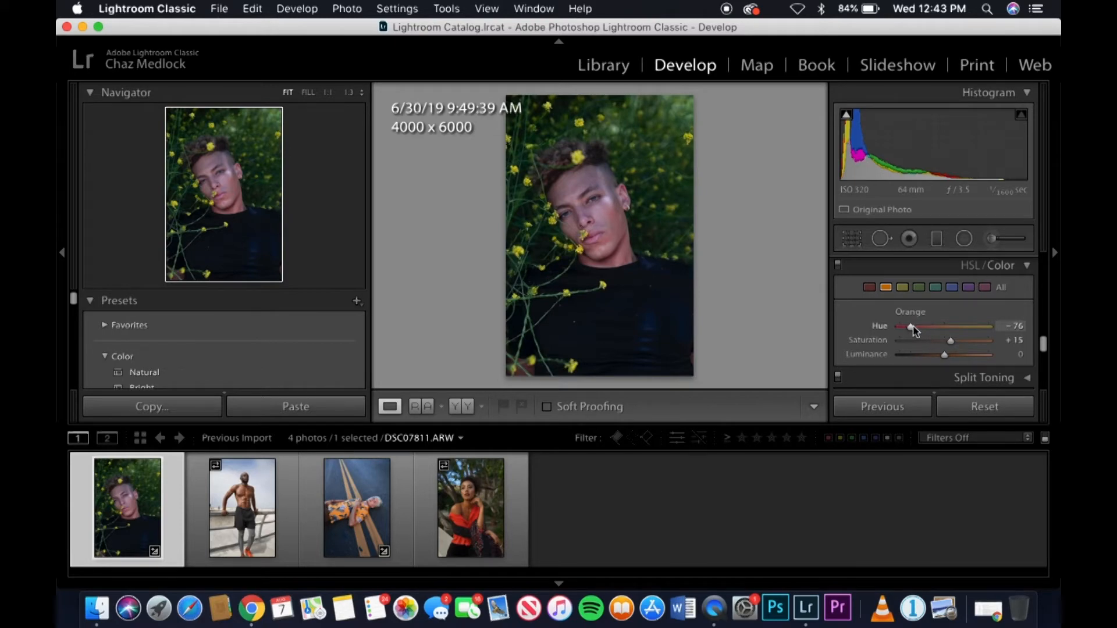
pyautogui.click(593, 211)
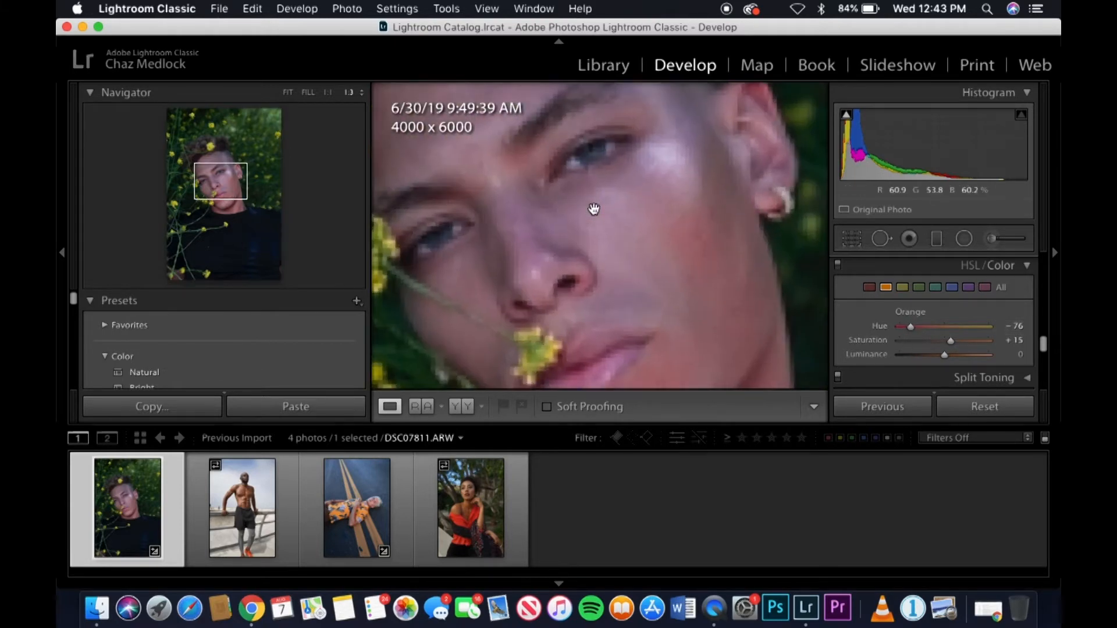
pyautogui.click(553, 234)
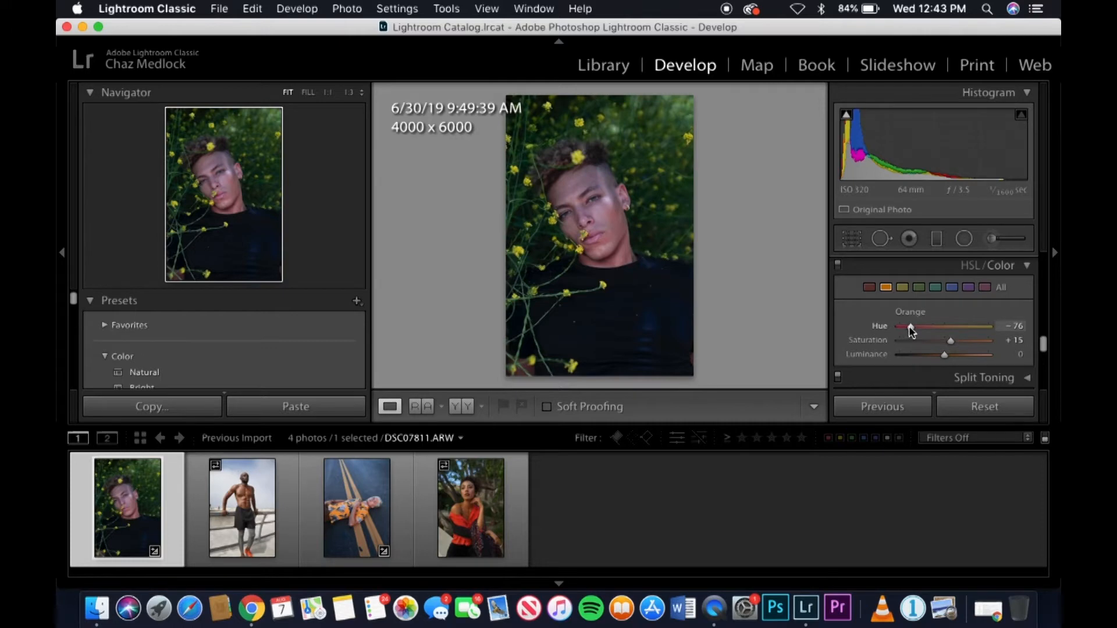
pyautogui.moveTo(911, 327); pyautogui.dragTo(912, 327)
# Set the red hue to -18 and compare the flower portrait's face before and after the edits
pyautogui.click(870, 287)
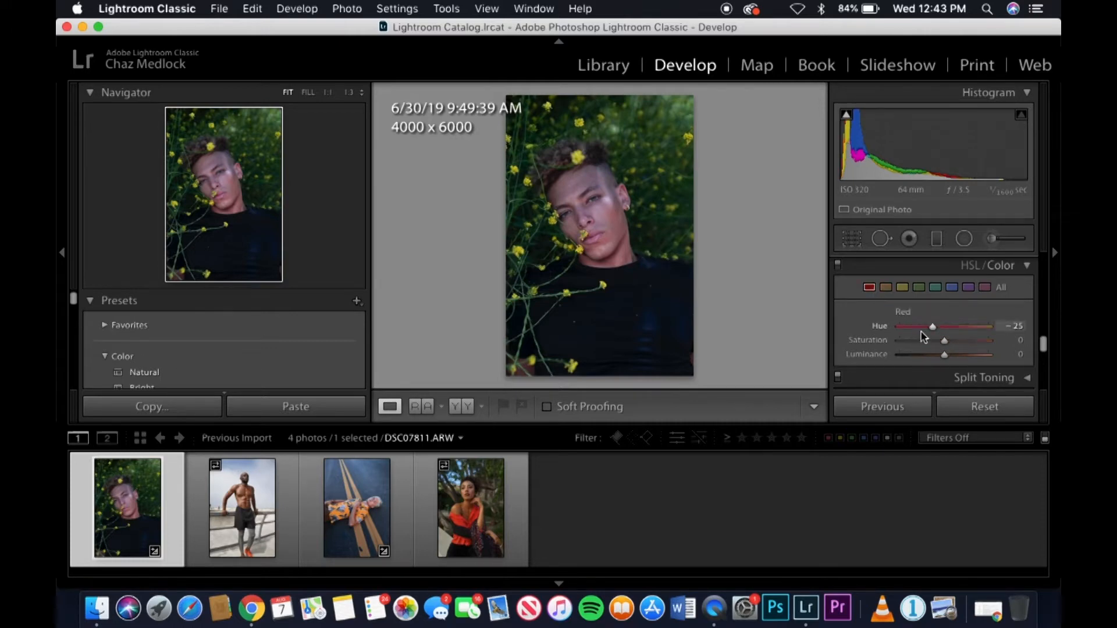
pyautogui.moveTo(932, 326); pyautogui.dragTo(936, 329)
pyautogui.click(455, 407)
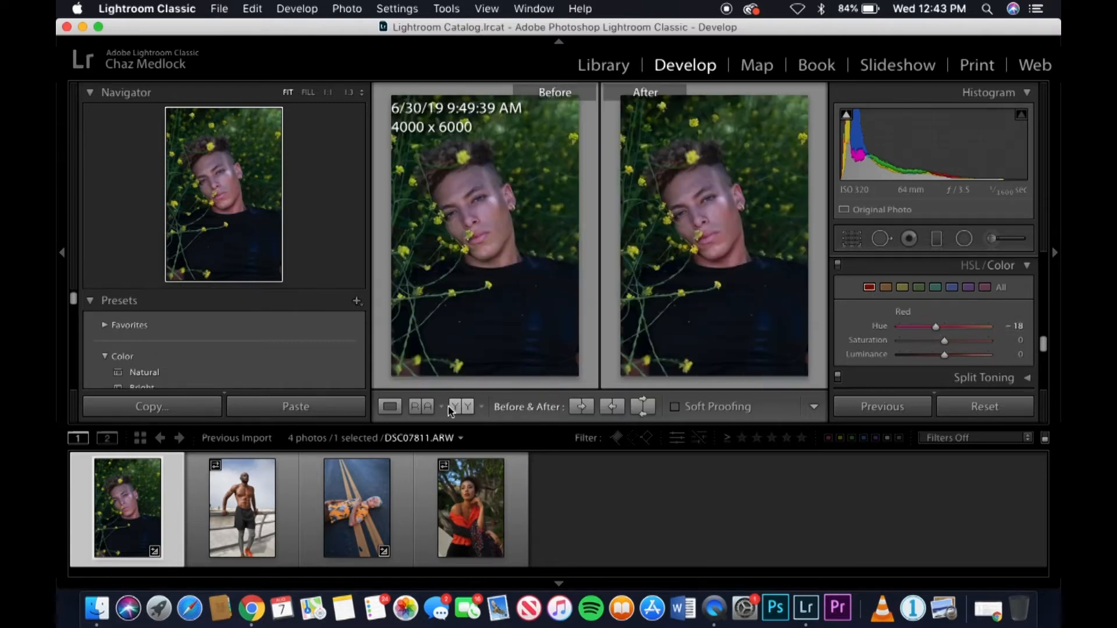
pyautogui.click(711, 213)
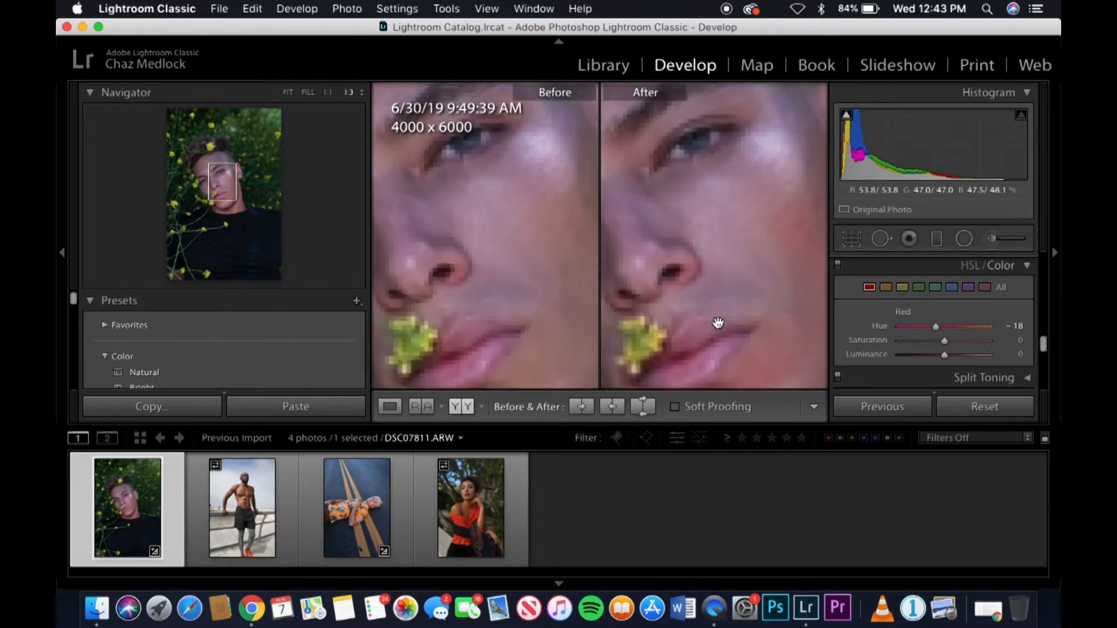
pyautogui.click(383, 409)
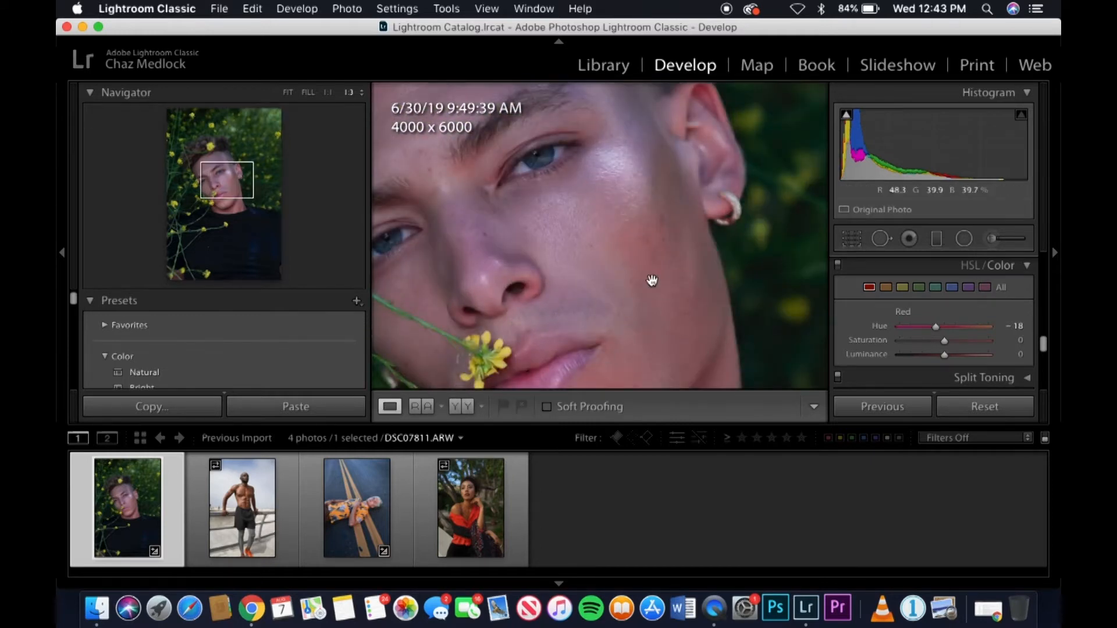
pyautogui.click(288, 93)
# Set orange to hue -77, saturation +26 and luminance -12, and inspect the face and the red and yellow settings
pyautogui.click(885, 287)
pyautogui.moveTo(913, 327); pyautogui.dragTo(939, 352)
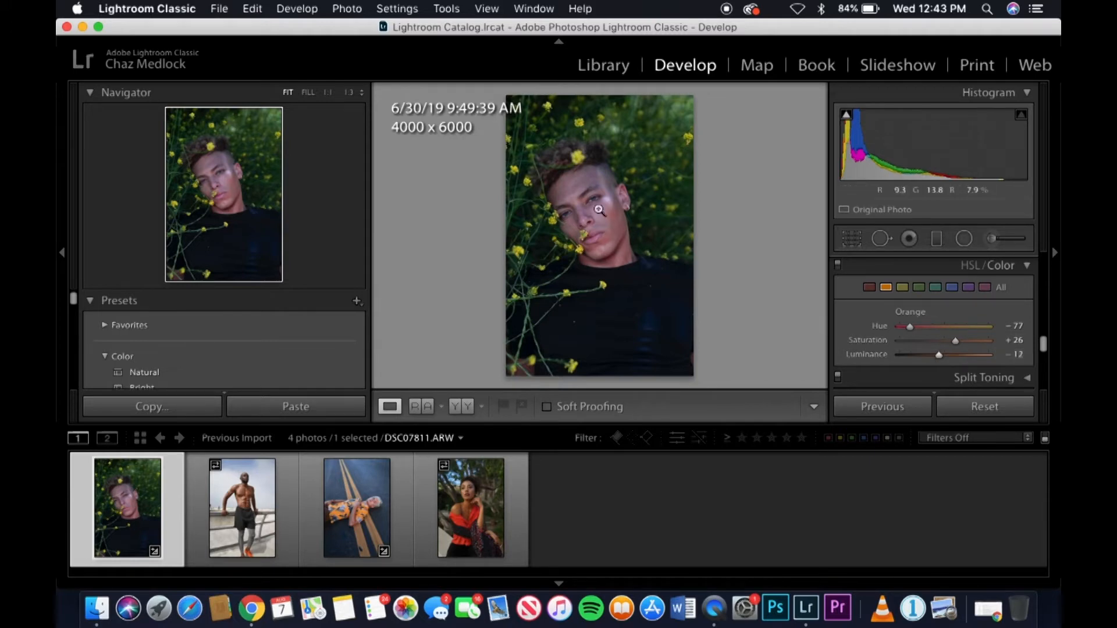
pyautogui.click(596, 227)
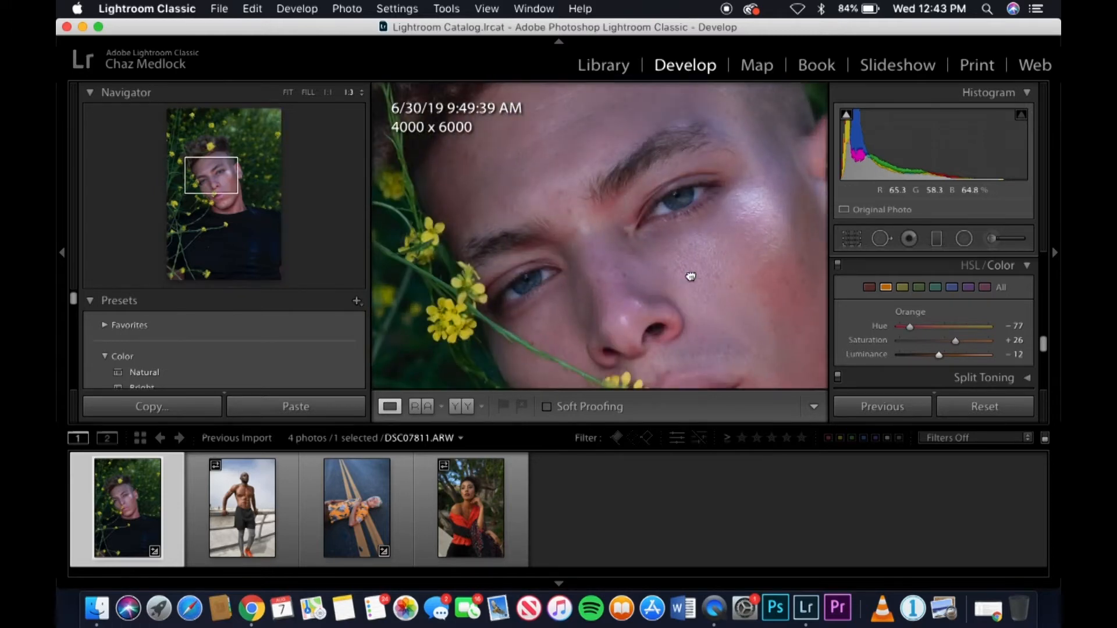
pyautogui.moveTo(699, 286); pyautogui.dragTo(632, 200)
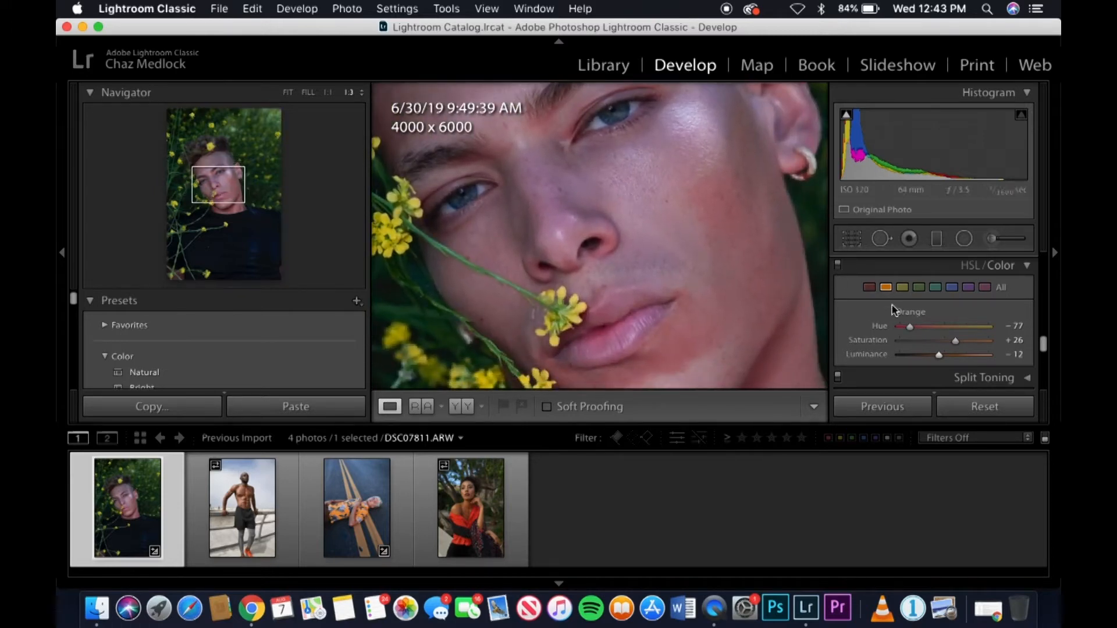
pyautogui.click(873, 287)
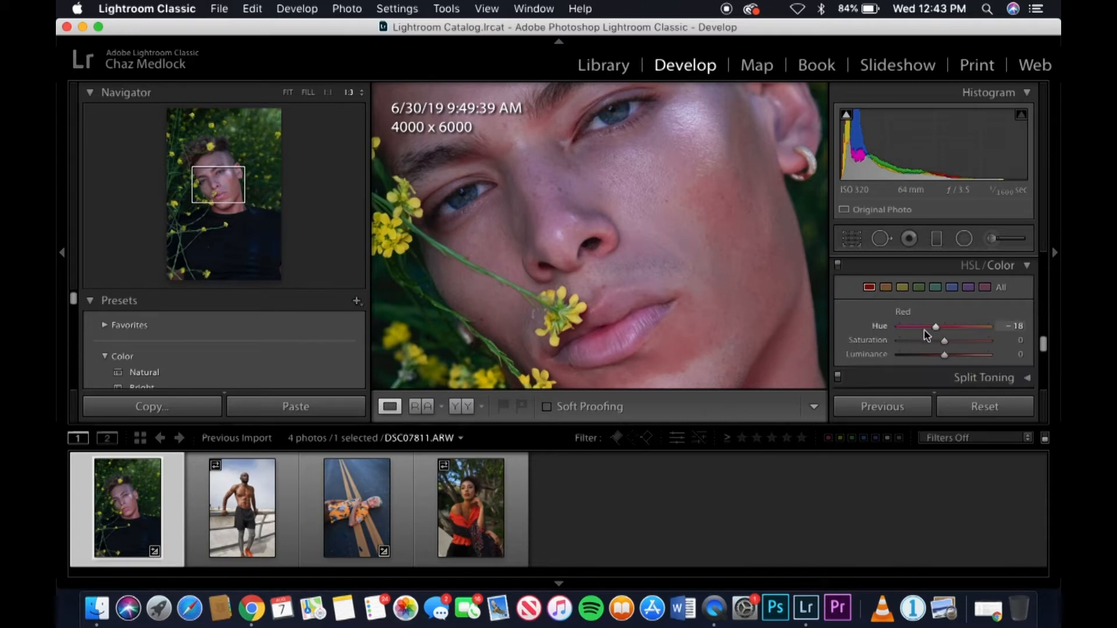
pyautogui.click(902, 288)
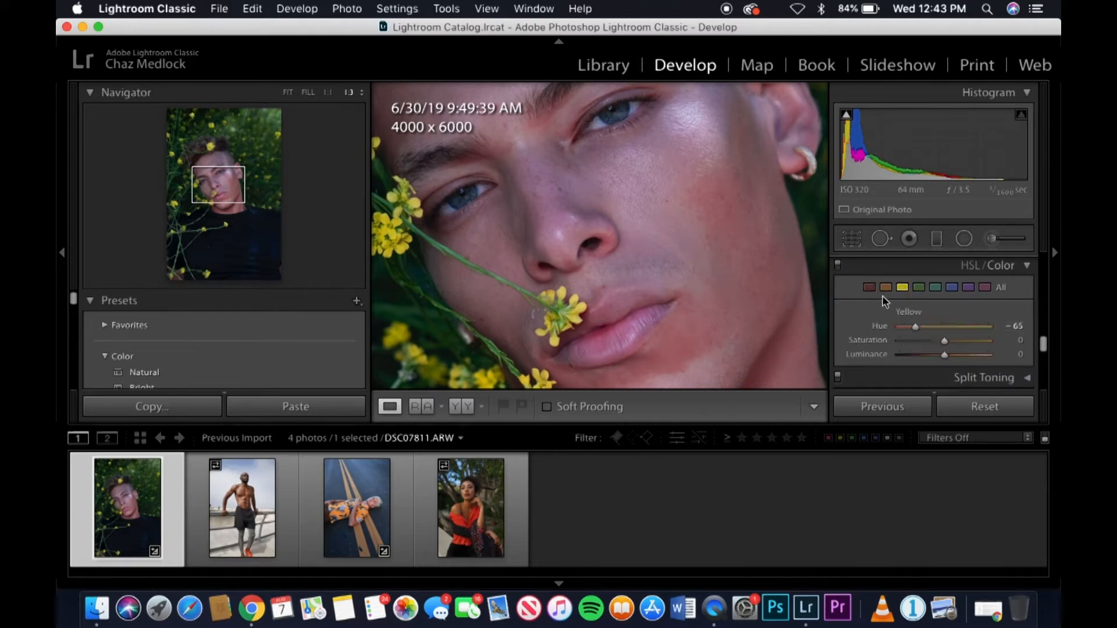
# Review the flower portrait's orange and red settings and set its yellow hue to -82
pyautogui.click(886, 288)
pyautogui.click(874, 289)
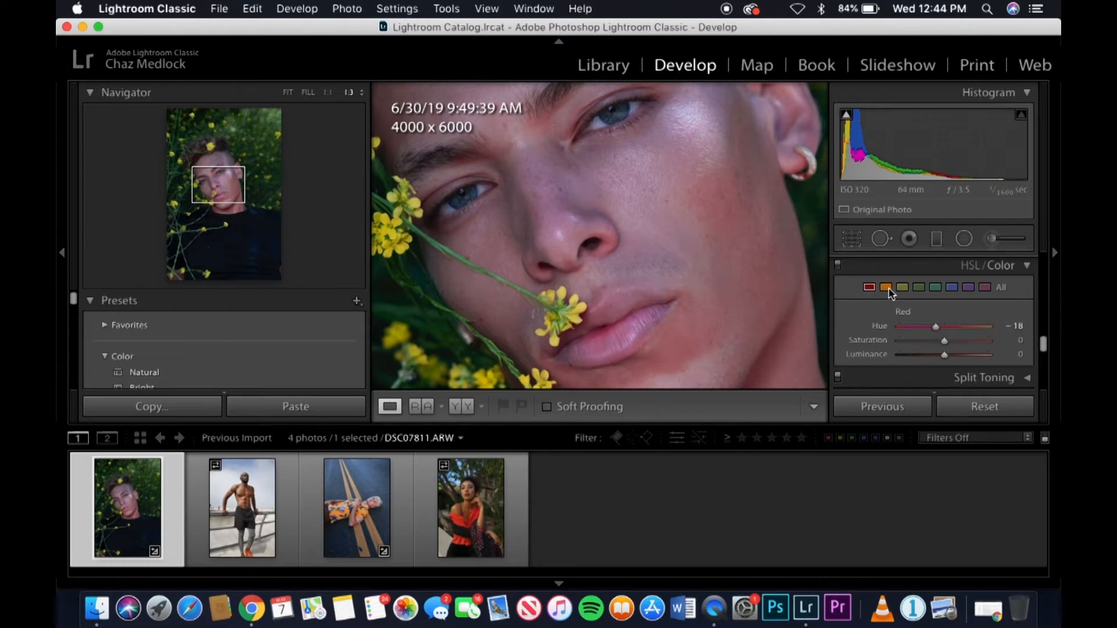
pyautogui.click(902, 288)
pyautogui.moveTo(912, 327); pyautogui.dragTo(907, 327)
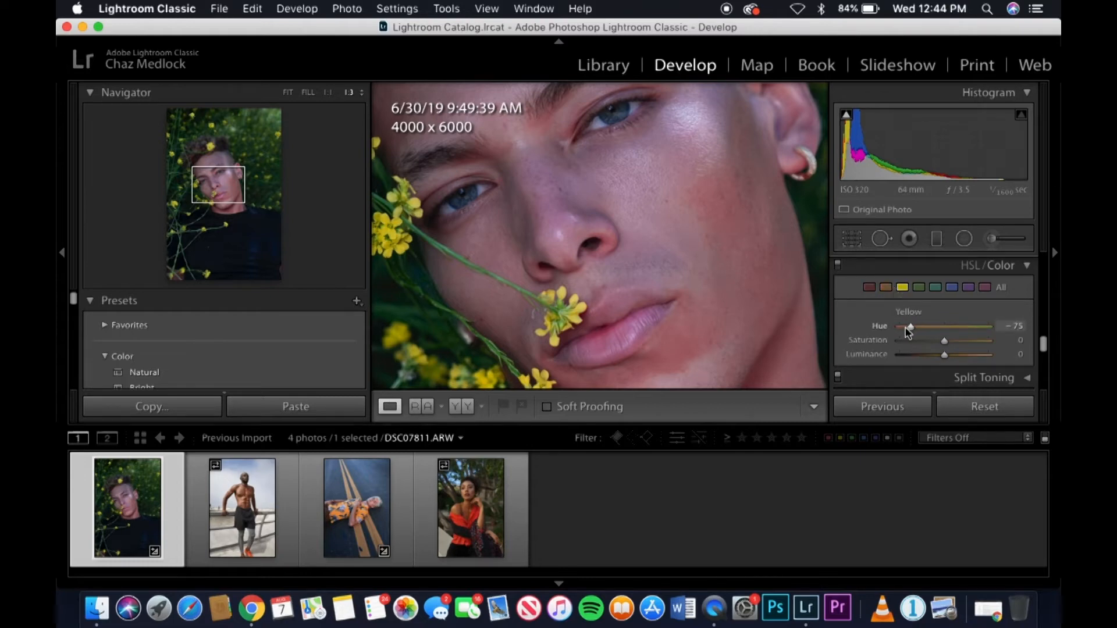
pyautogui.click(729, 330)
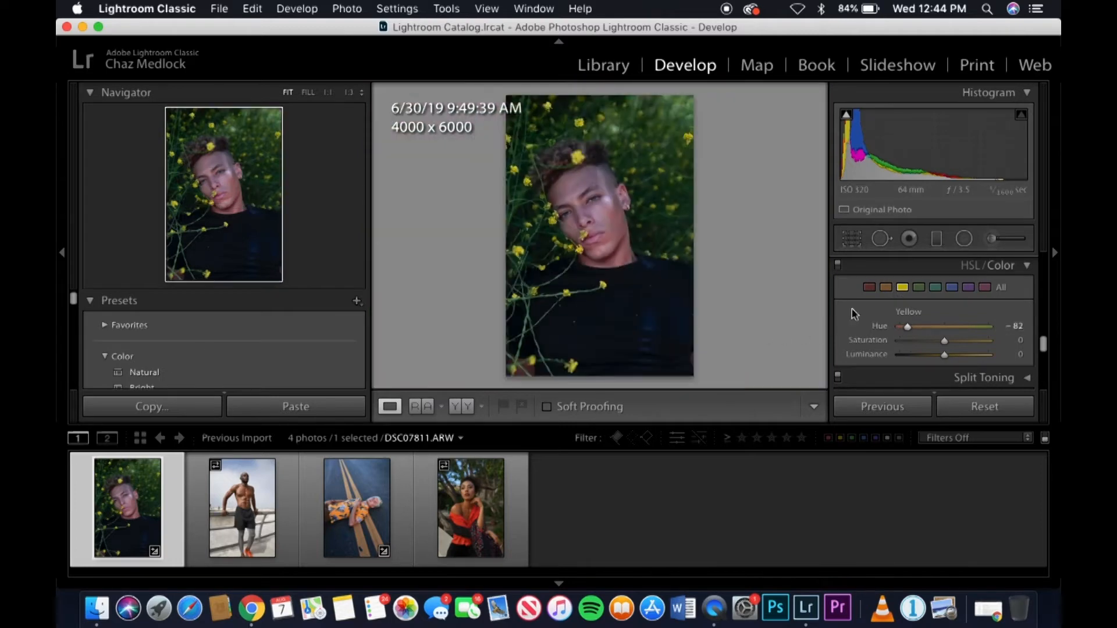
# Set the flower portrait's orange saturation to -13, inspect the face up close and compare before and after
pyautogui.click(885, 290)
pyautogui.moveTo(953, 342); pyautogui.dragTo(933, 342)
pyautogui.click(607, 204)
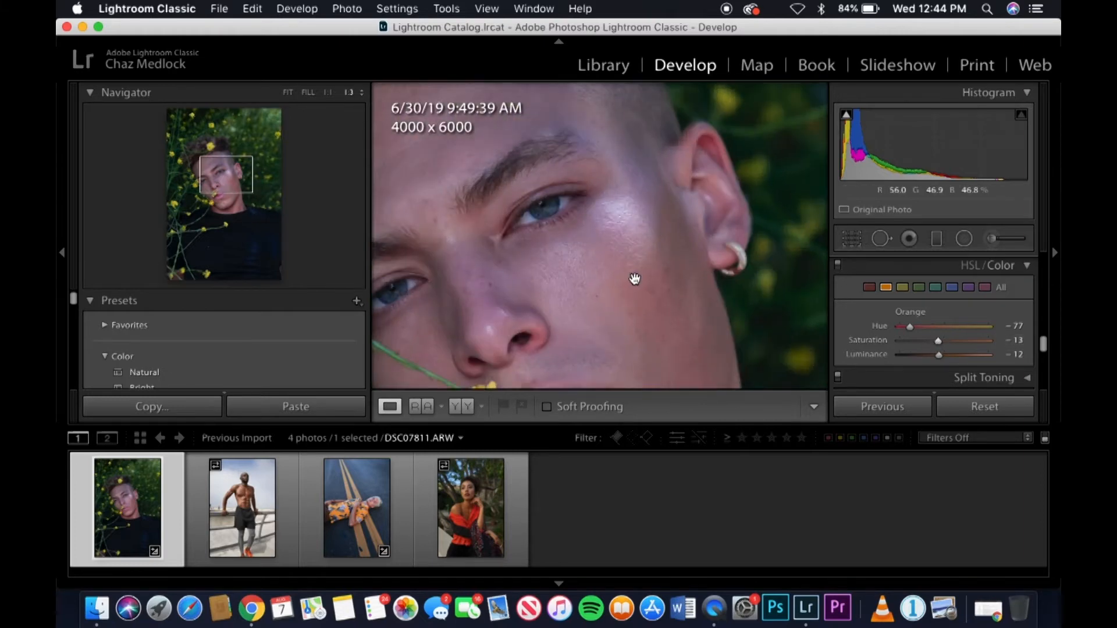
pyautogui.click(634, 280)
pyautogui.click(467, 406)
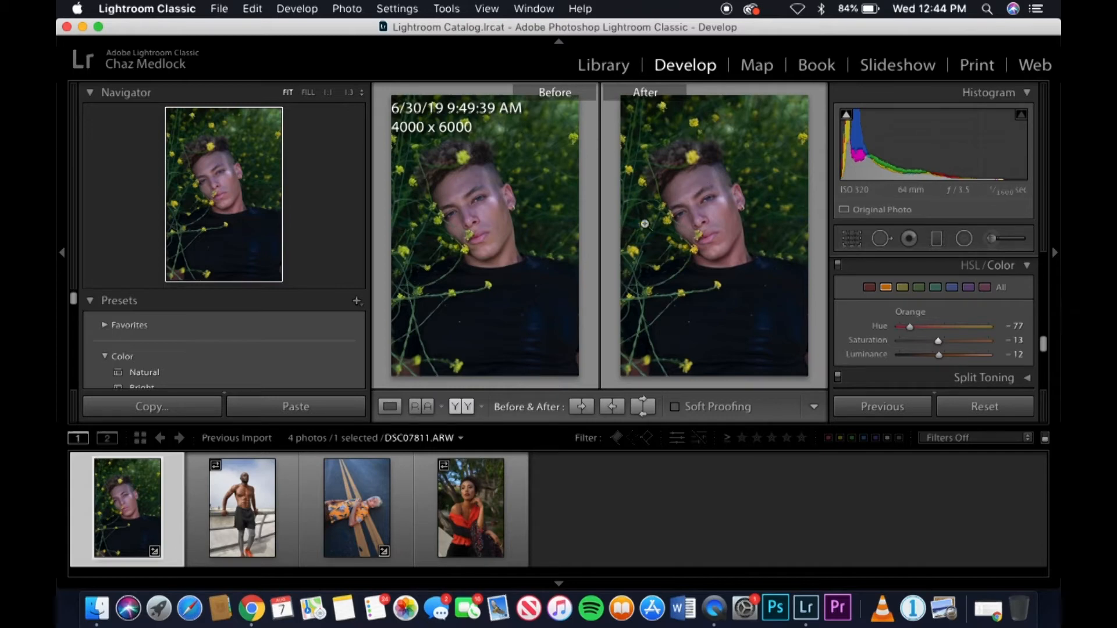
pyautogui.click(399, 411)
# Warm the flower portrait's white balance temperature to 4,430 and inspect the face up close
pyautogui.moveTo(1045, 347); pyautogui.dragTo(1043, 271)
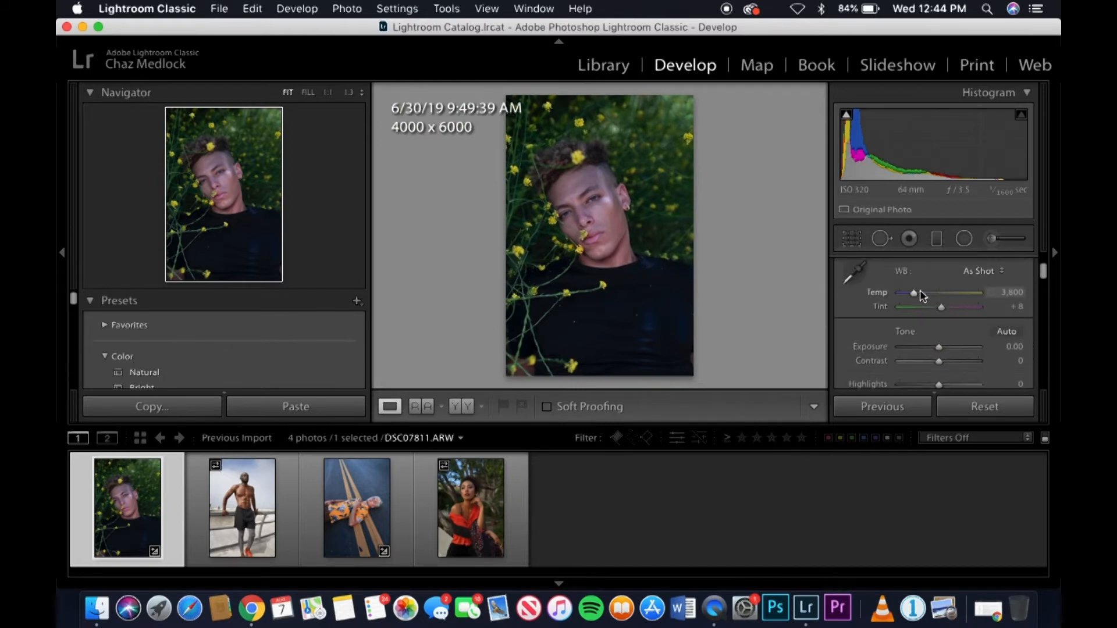
pyautogui.moveTo(915, 294); pyautogui.dragTo(919, 293)
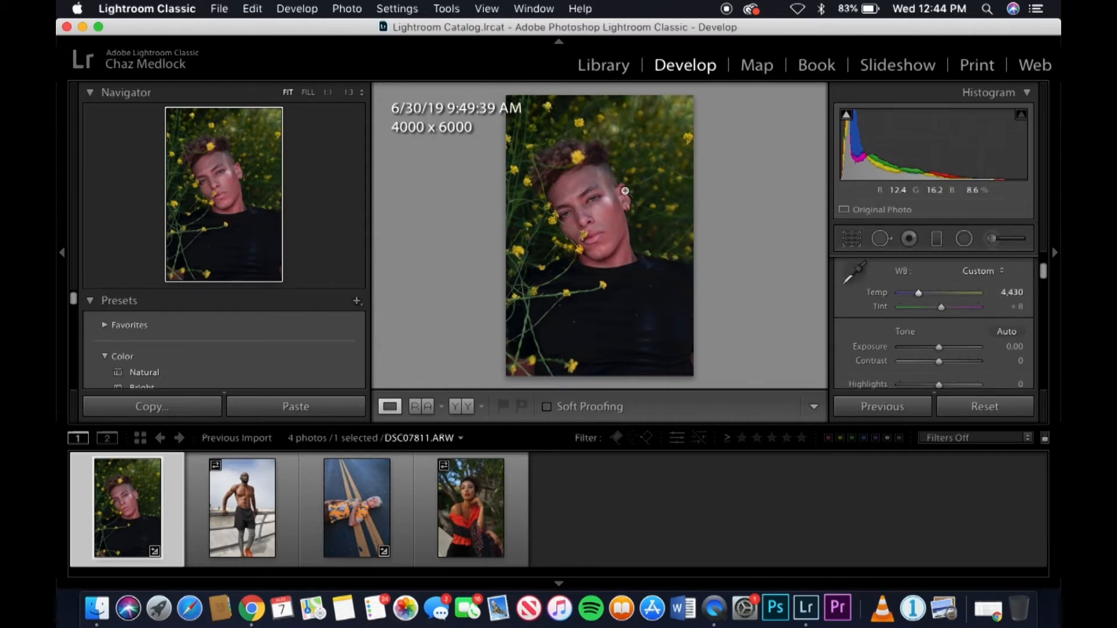
pyautogui.click(625, 191)
pyautogui.moveTo(611, 194); pyautogui.dragTo(624, 162)
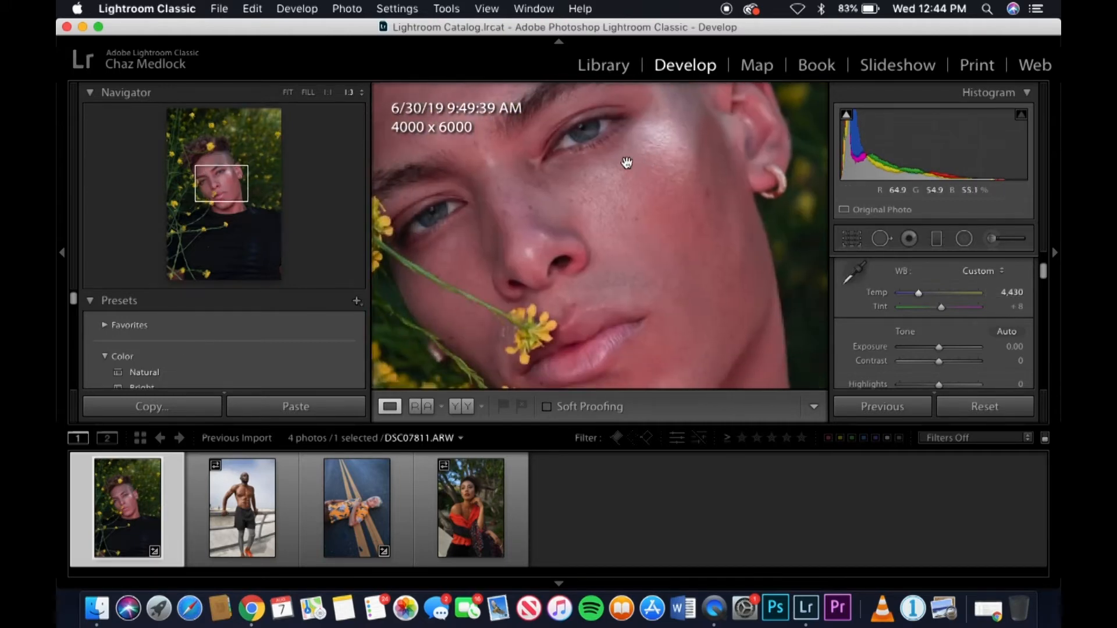
pyautogui.click(603, 221)
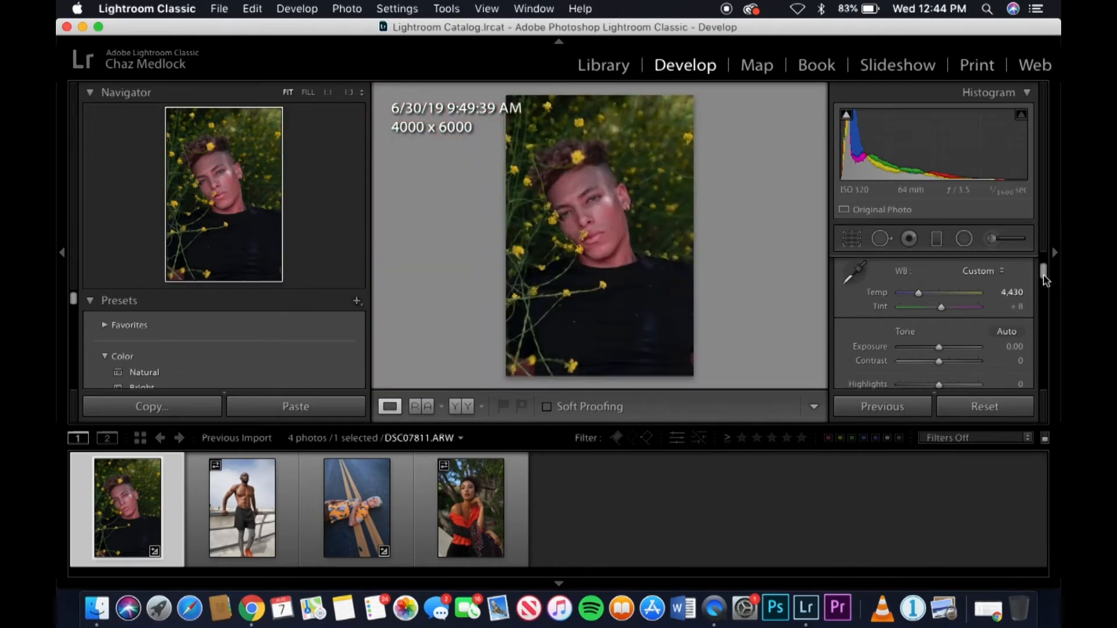
# Set the flower portrait's red hue to -6 and red saturation to -18
pyautogui.moveTo(1043, 278); pyautogui.dragTo(1051, 351)
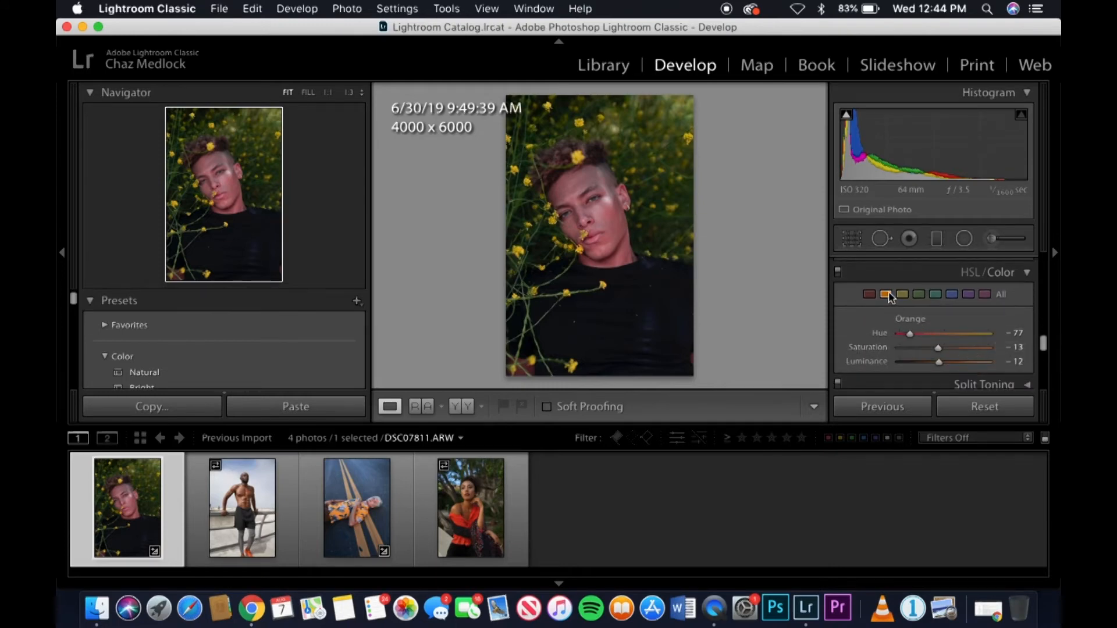
pyautogui.click(871, 295)
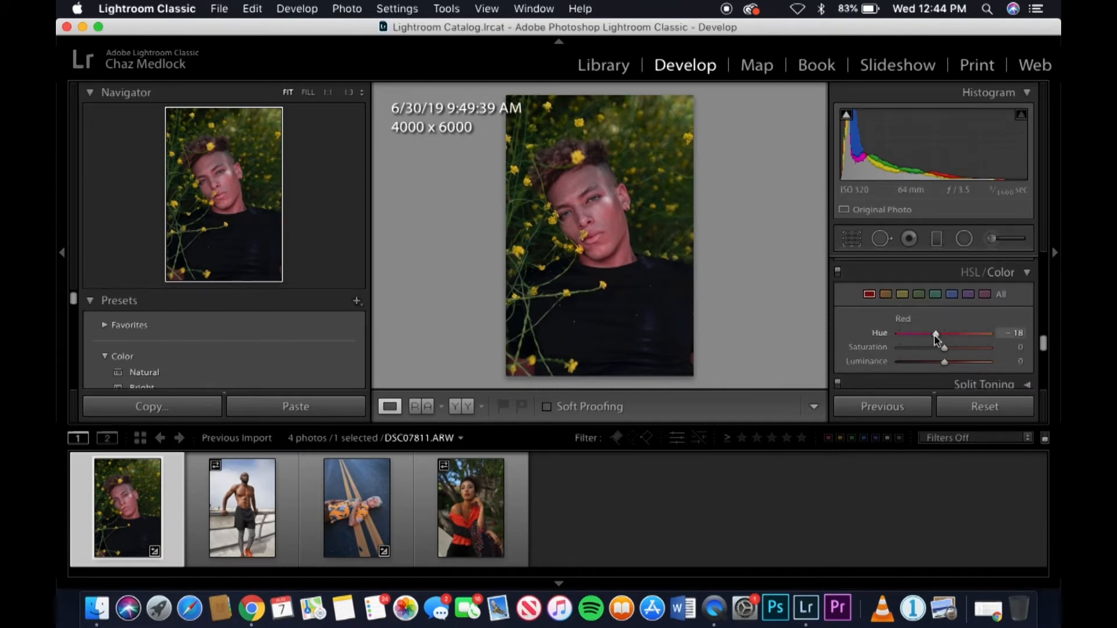
pyautogui.moveTo(940, 332); pyautogui.dragTo(937, 351)
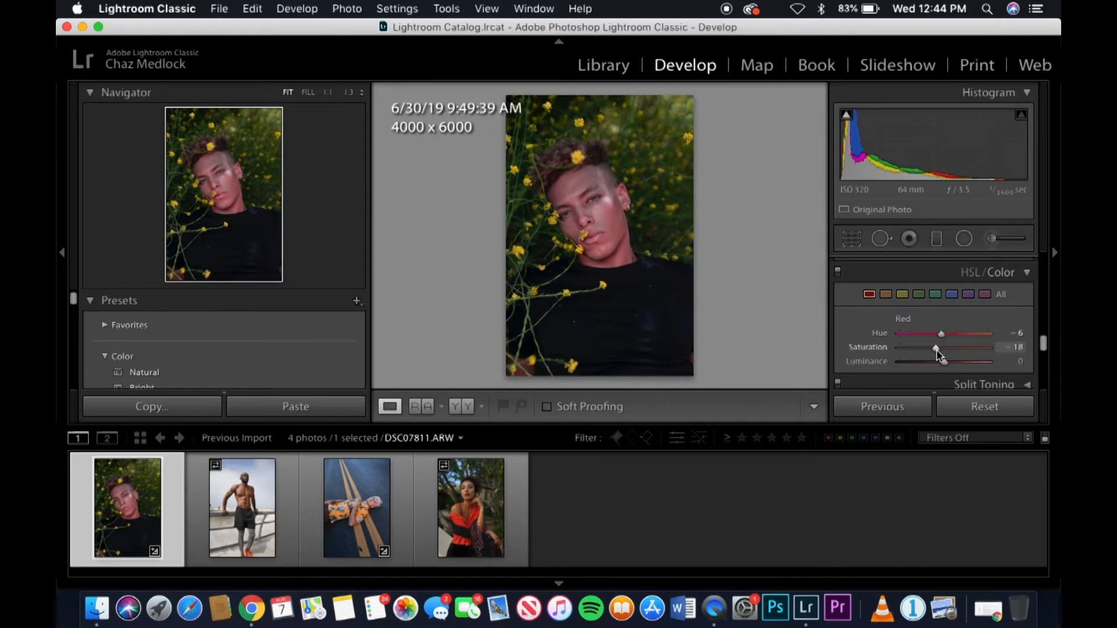
# Set the orange saturation to 0, raise the orange hue and set the yellow hue to -68, comparing the flower portrait before and after
pyautogui.click(886, 293)
pyautogui.moveTo(941, 352); pyautogui.dragTo(946, 353)
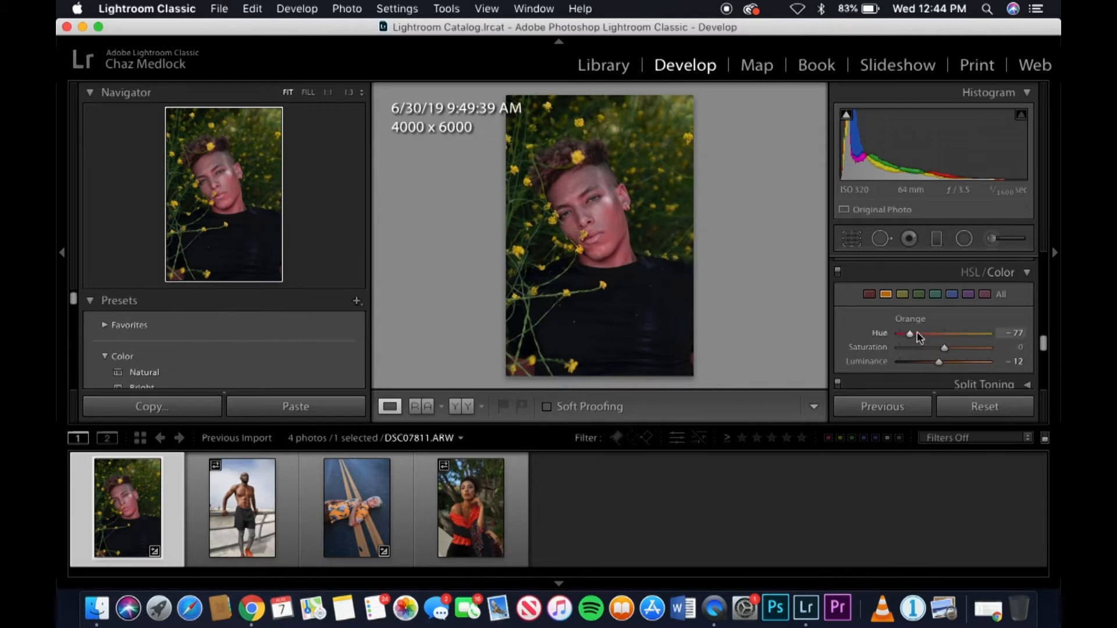
pyautogui.moveTo(920, 339); pyautogui.dragTo(930, 341)
pyautogui.click(903, 294)
pyautogui.click(462, 407)
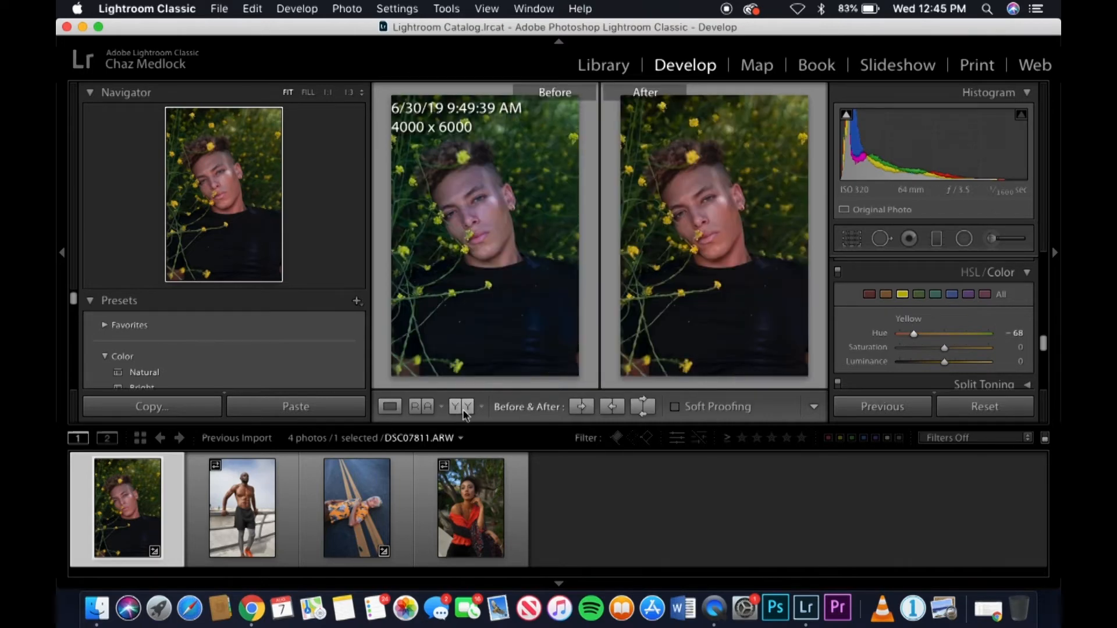
pyautogui.click(389, 407)
# Switch to the portrait of the woman in red and raise its exposure to +0.60
pyautogui.click(455, 502)
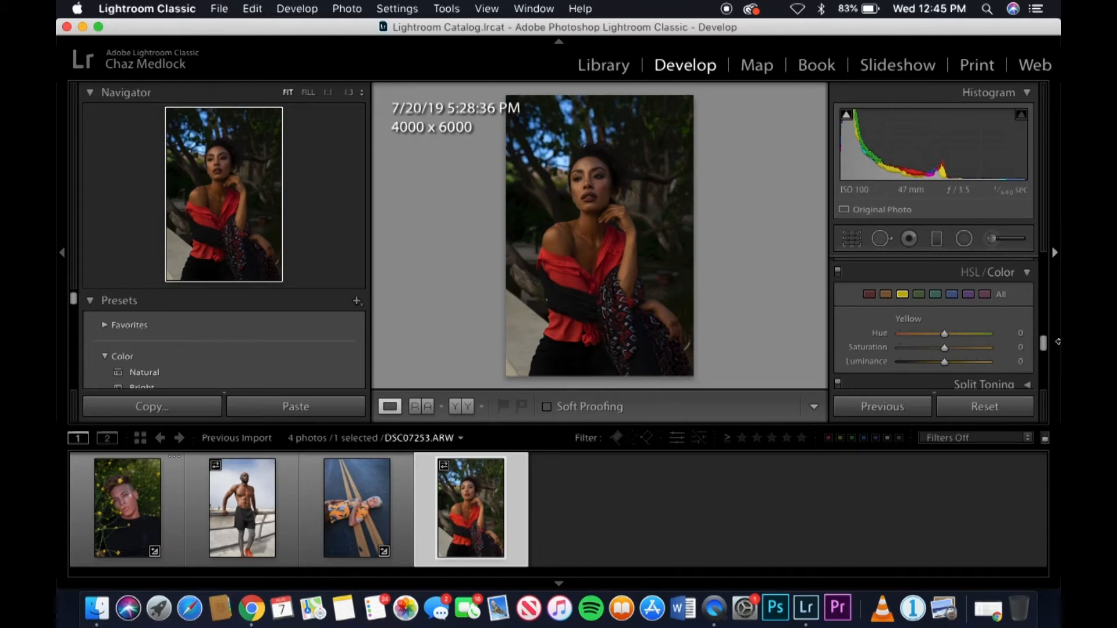
pyautogui.moveTo(1044, 348); pyautogui.dragTo(1053, 278)
pyautogui.moveTo(941, 343); pyautogui.dragTo(944, 343)
# Lower the orange hue slightly and set the yellow hue to -23 on the woman's portrait, comparing before and after
pyautogui.moveTo(1046, 278); pyautogui.dragTo(1042, 339)
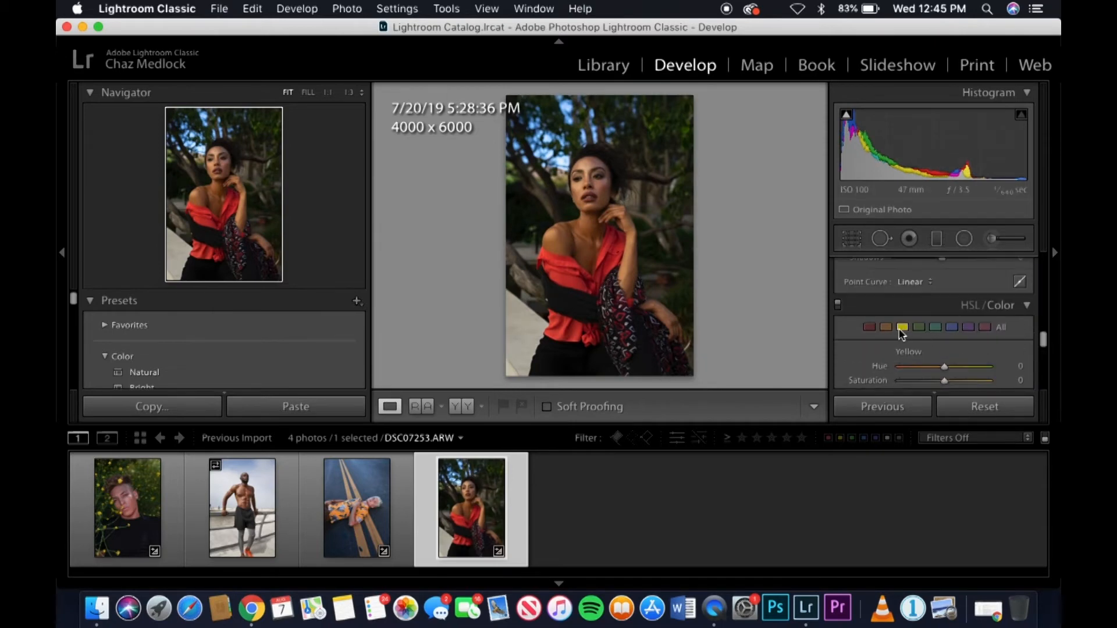
pyautogui.click(870, 328)
pyautogui.click(889, 327)
pyautogui.click(901, 328)
pyautogui.click(890, 330)
pyautogui.moveTo(944, 372); pyautogui.dragTo(936, 373)
pyautogui.click(903, 327)
pyautogui.click(460, 408)
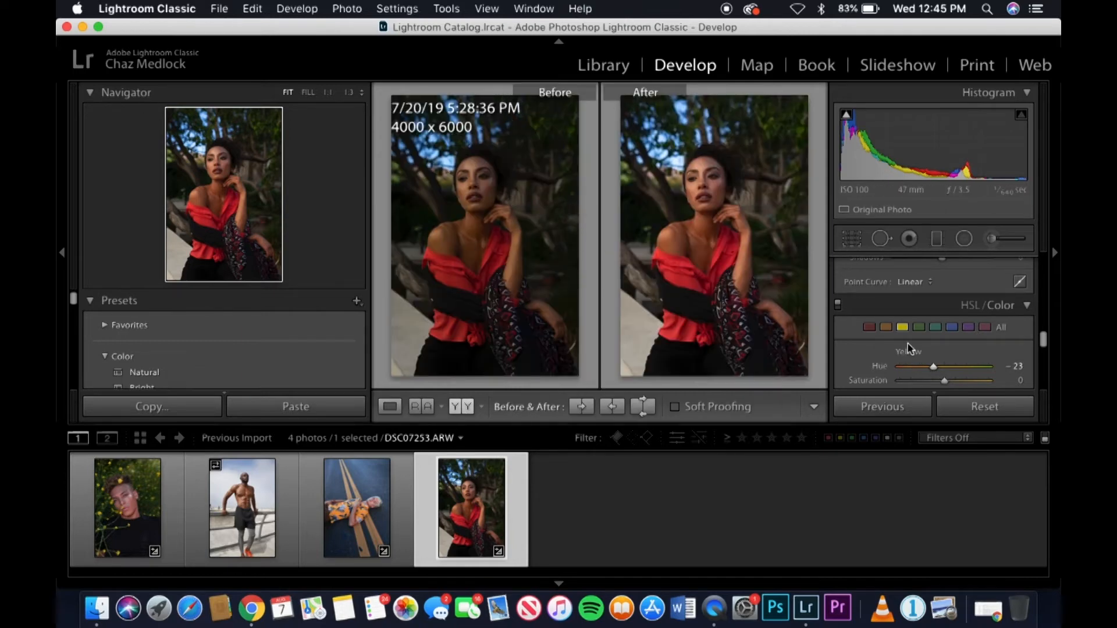
# Lower the woman's portrait's yellow hue further and set its orange hue to -13
pyautogui.moveTo(930, 364); pyautogui.dragTo(926, 364)
pyautogui.click(869, 327)
pyautogui.click(886, 327)
pyautogui.moveTo(935, 369); pyautogui.dragTo(938, 368)
# Cool the woman's portrait to a white balance temperature of 4,487 and return to the single-photo view
pyautogui.scroll(3, 1042, 319)
pyautogui.scroll(5, 1043, 325)
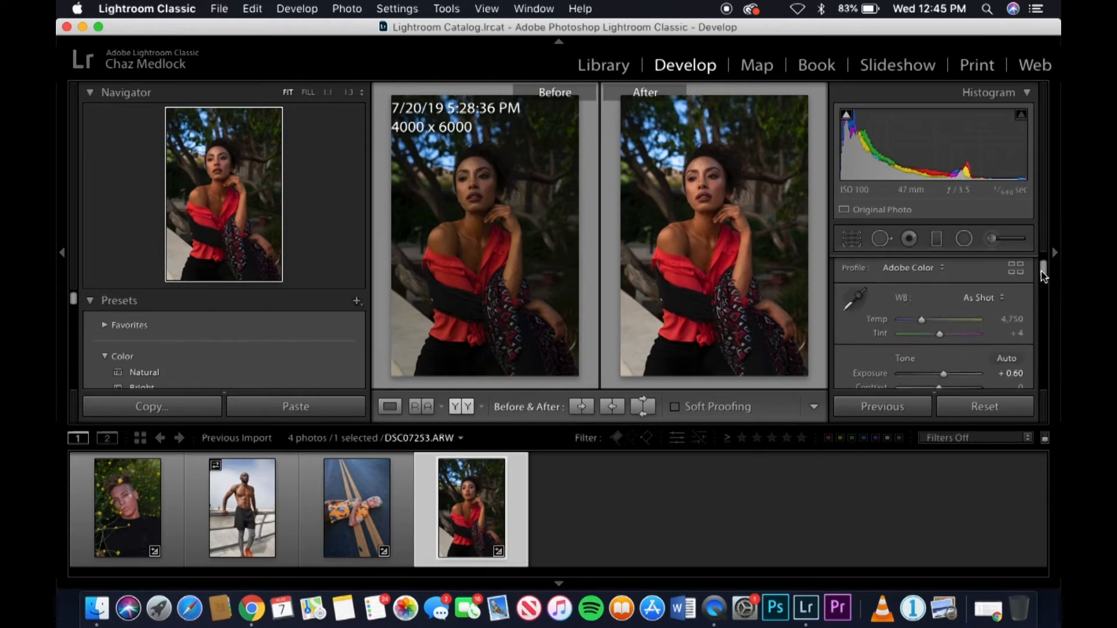
pyautogui.moveTo(923, 329); pyautogui.dragTo(920, 326)
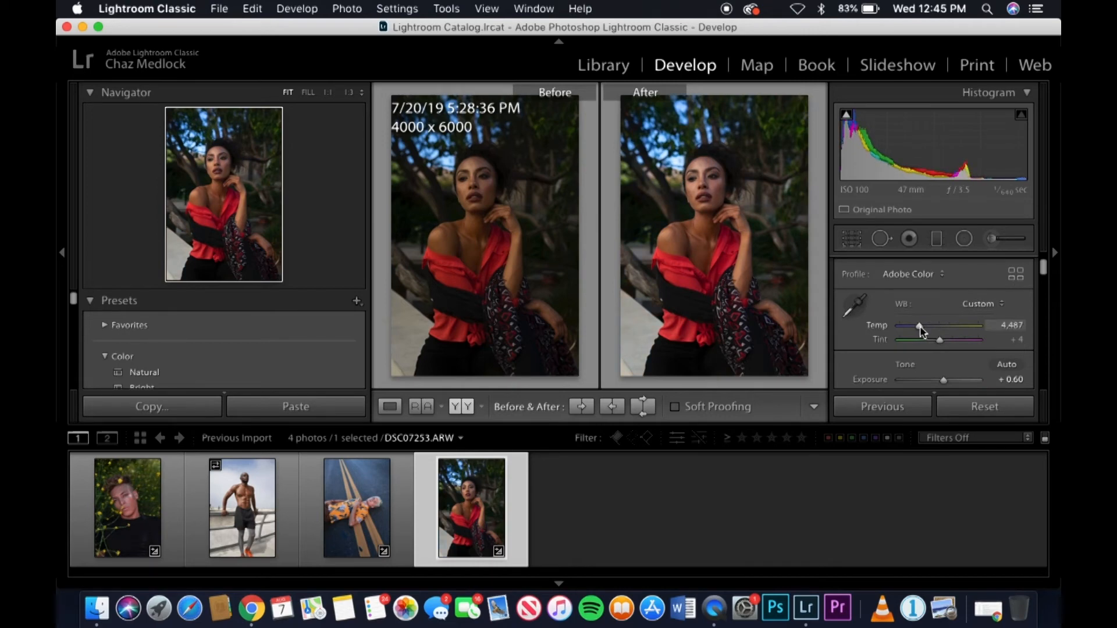
pyautogui.click(390, 406)
# Set the woman's portrait's orange hue to -26 and yellow hue to -53
pyautogui.moveTo(1042, 269); pyautogui.dragTo(1043, 348)
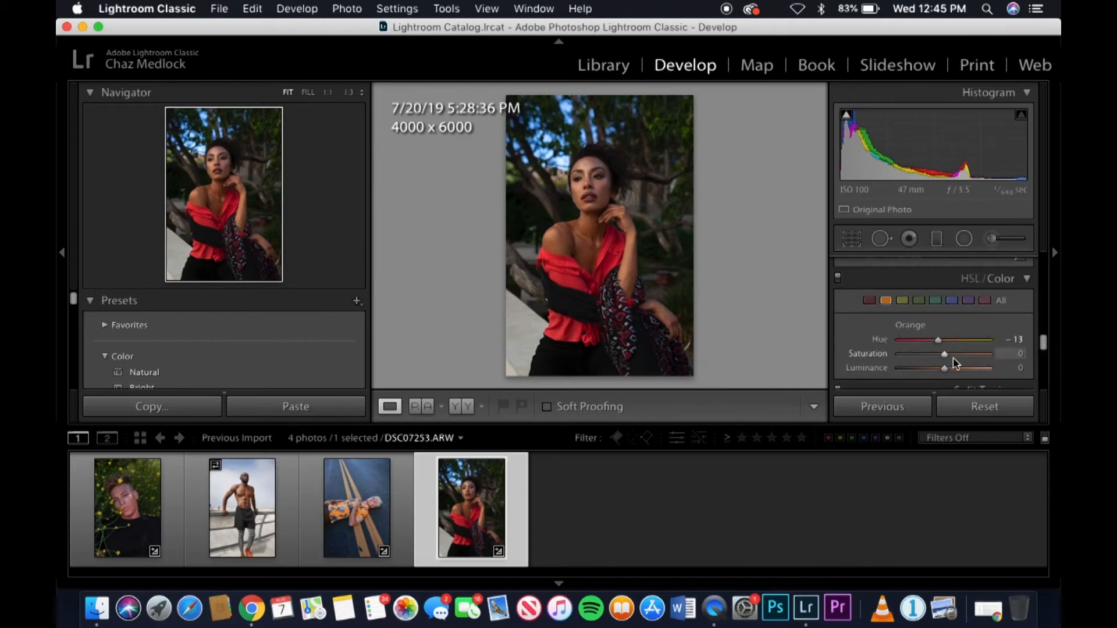
pyautogui.moveTo(941, 339); pyautogui.dragTo(933, 344)
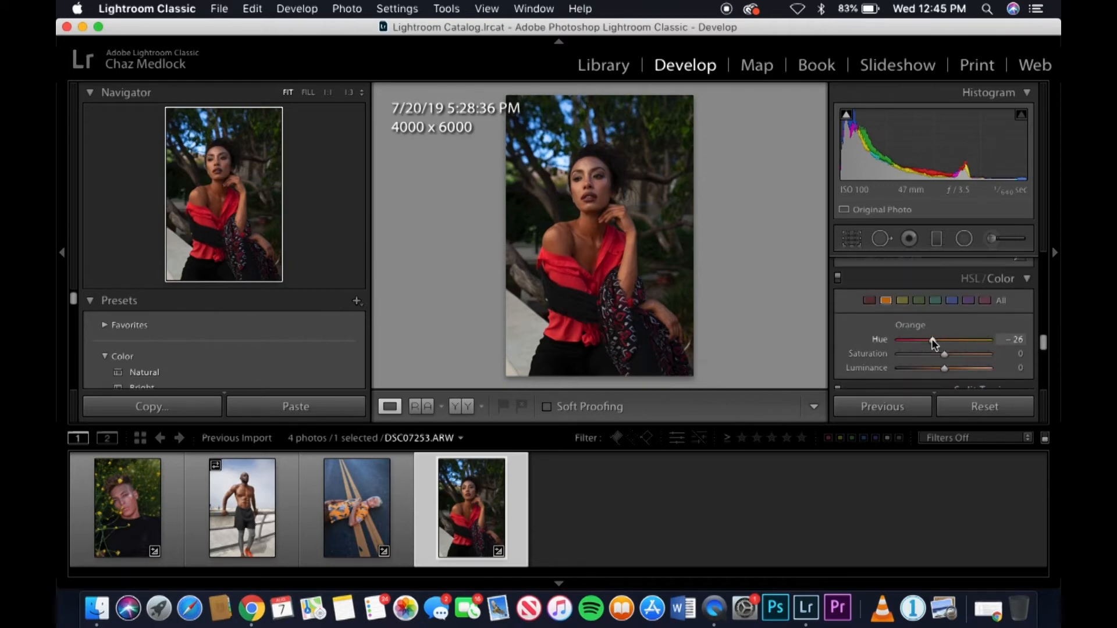
pyautogui.click(869, 301)
pyautogui.click(902, 300)
pyautogui.moveTo(925, 343); pyautogui.dragTo(919, 343)
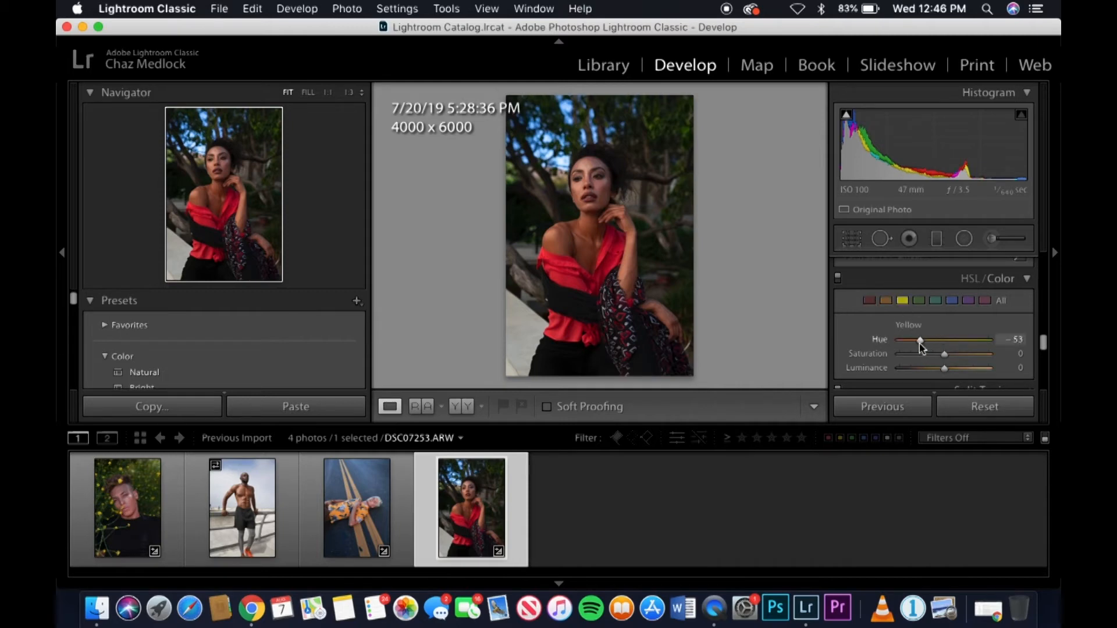
# Zoom in on the woman's face, set yellow to hue -61 and saturation -5, and compare before and after
pyautogui.click(595, 181)
pyautogui.moveTo(920, 341); pyautogui.dragTo(947, 358)
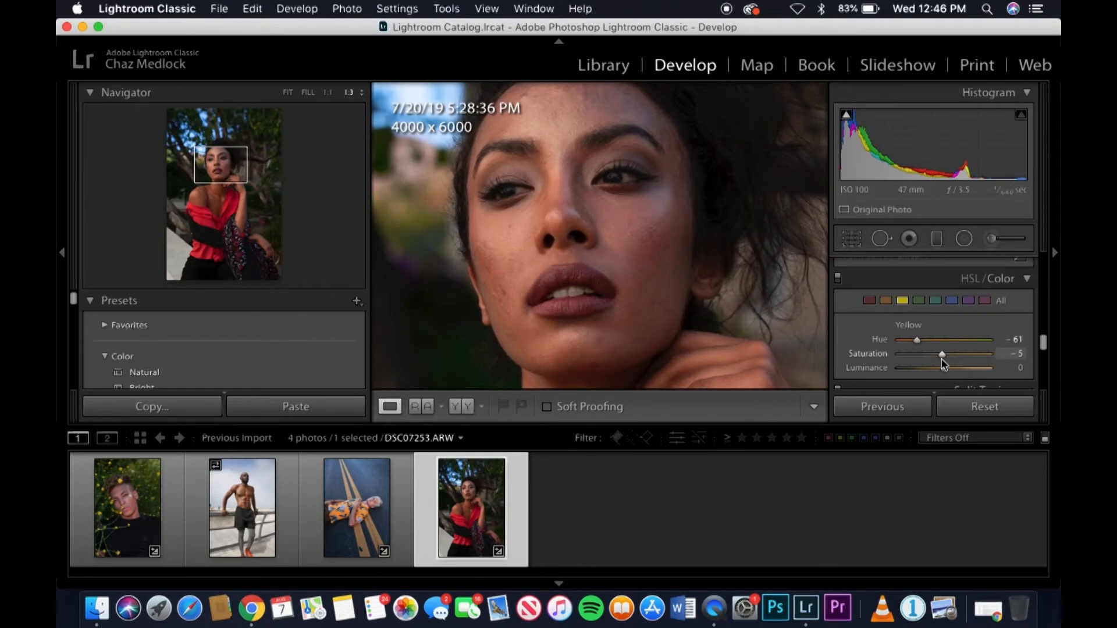
pyautogui.click(520, 329)
pyautogui.click(469, 406)
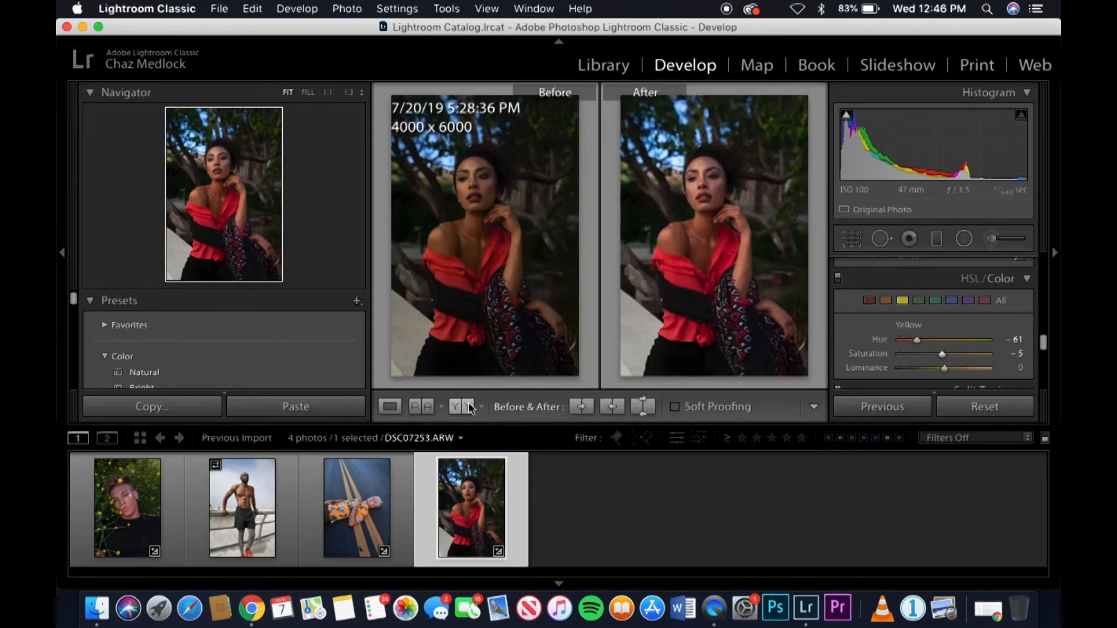
pyautogui.click(391, 407)
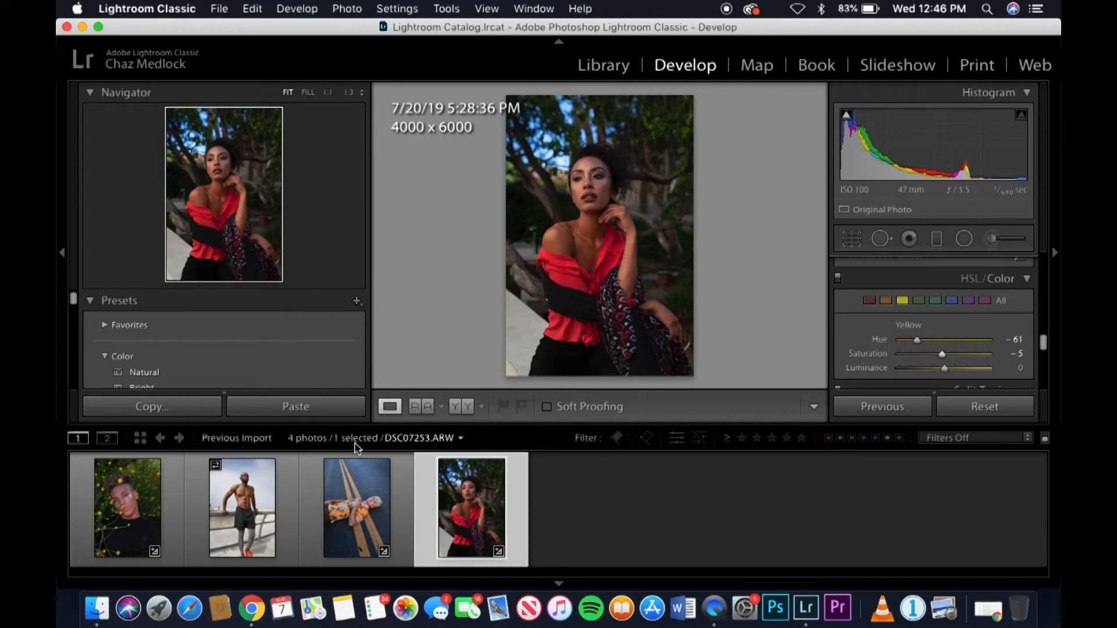
# Switch to the portrait of the shirtless man and lower its exposure to -0.50
pyautogui.click(260, 491)
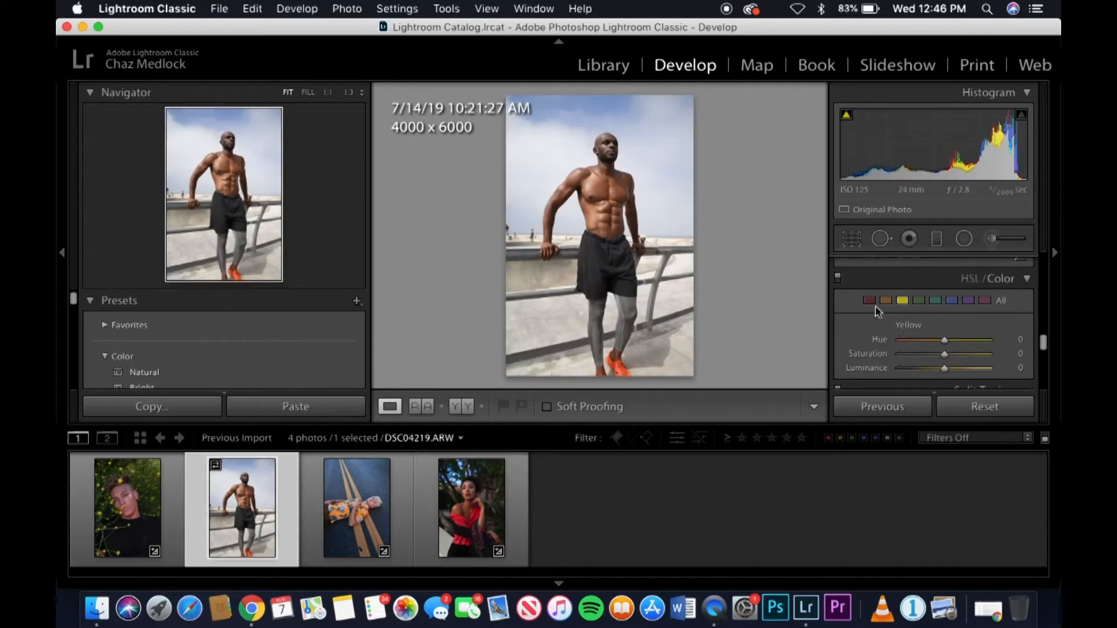
pyautogui.moveTo(1044, 343); pyautogui.dragTo(1043, 284)
pyautogui.moveTo(941, 263); pyautogui.dragTo(938, 263)
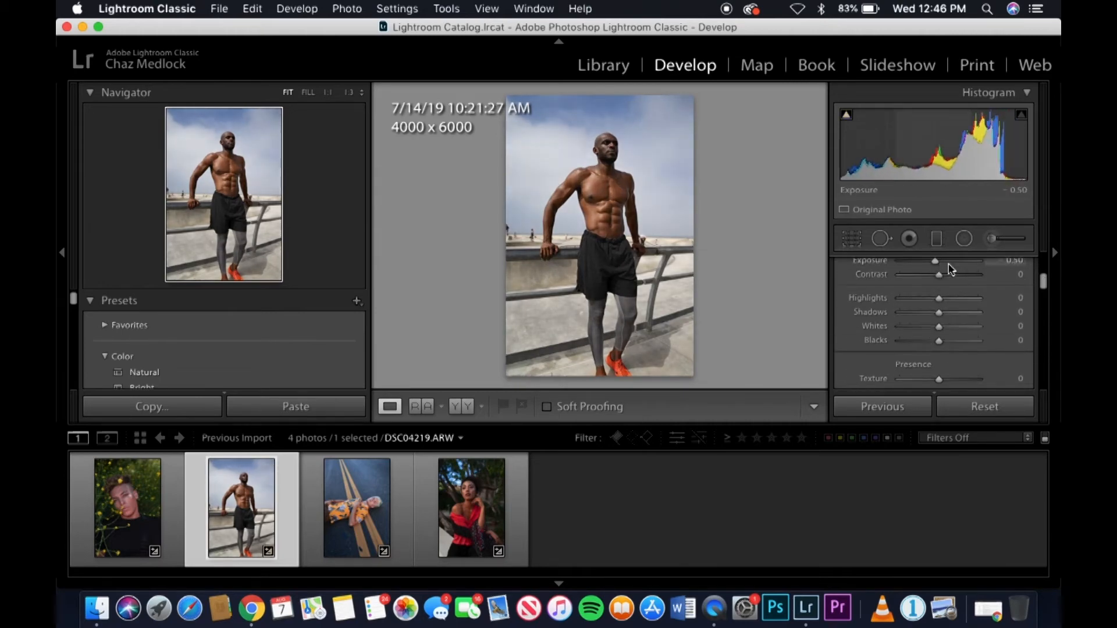
# Set the shirtless man's orange hue to -21 and orange saturation to +12
pyautogui.moveTo(1045, 291); pyautogui.dragTo(1044, 353)
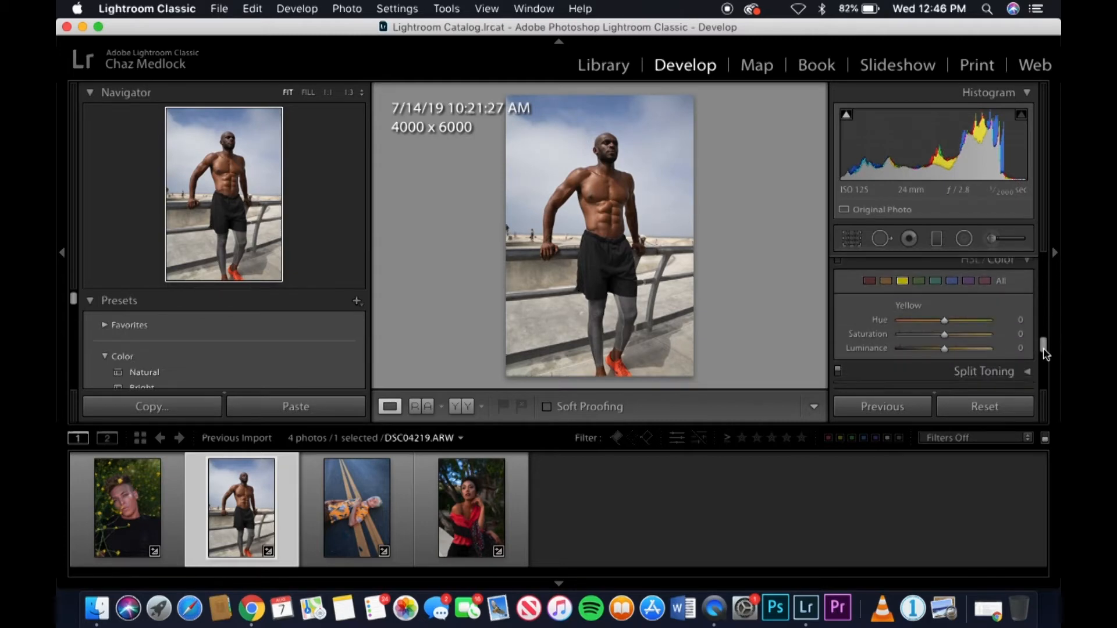
pyautogui.click(873, 281)
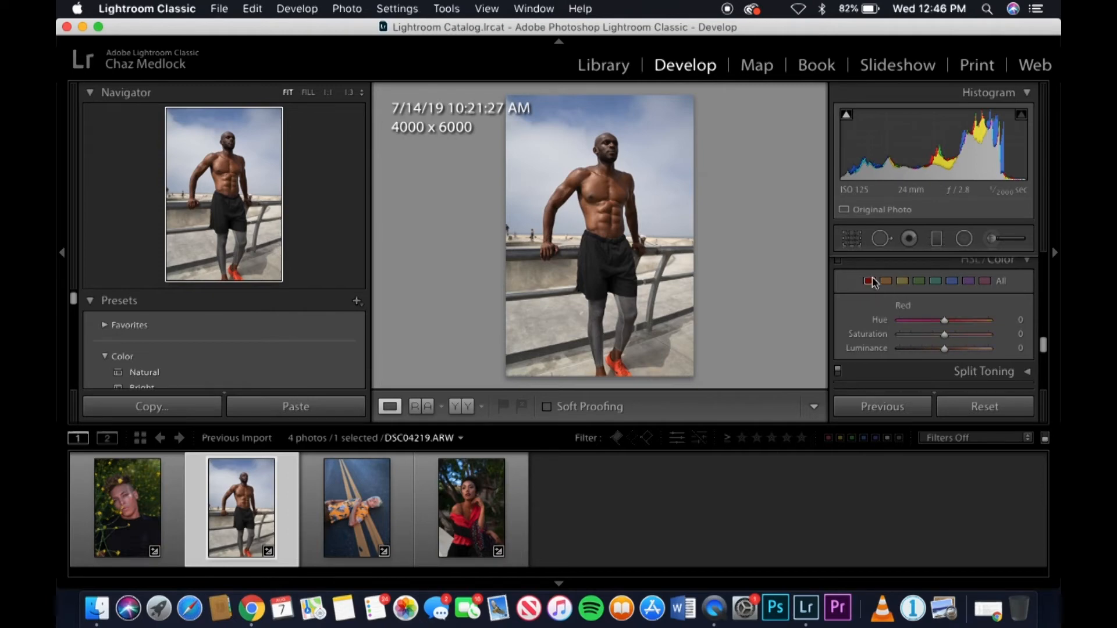
pyautogui.click(885, 283)
pyautogui.moveTo(945, 324)
pyautogui.mouseDown()
pyautogui.moveTo(933, 325)
pyautogui.moveTo(950, 336)
pyautogui.mouseUp()
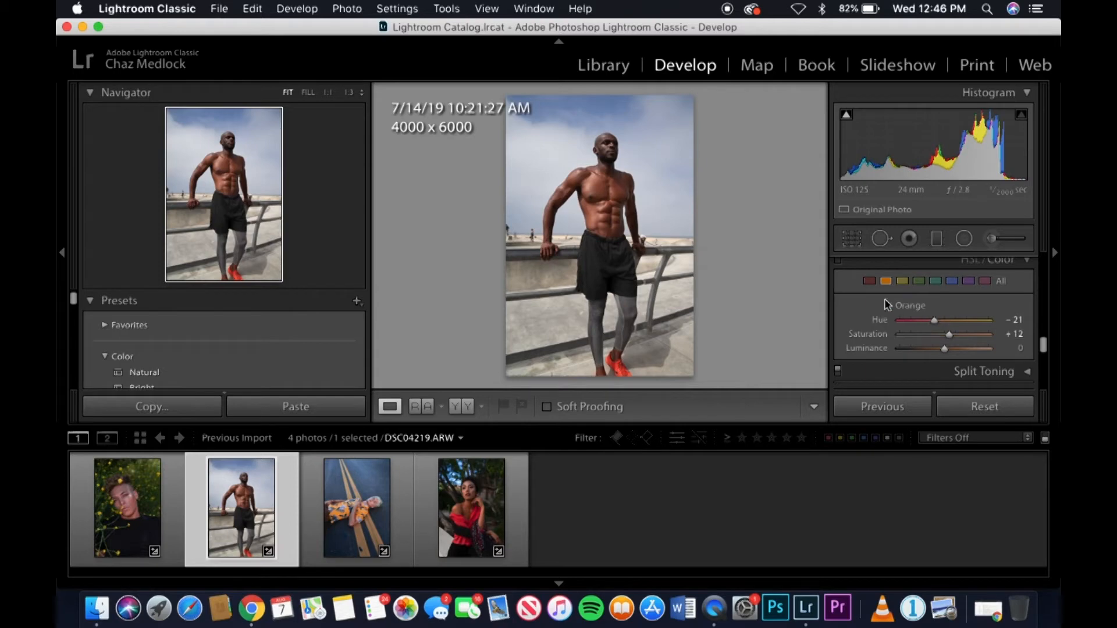
# Check the red settings of the shirtless man's portrait and set its yellow hue to -41
pyautogui.click(867, 283)
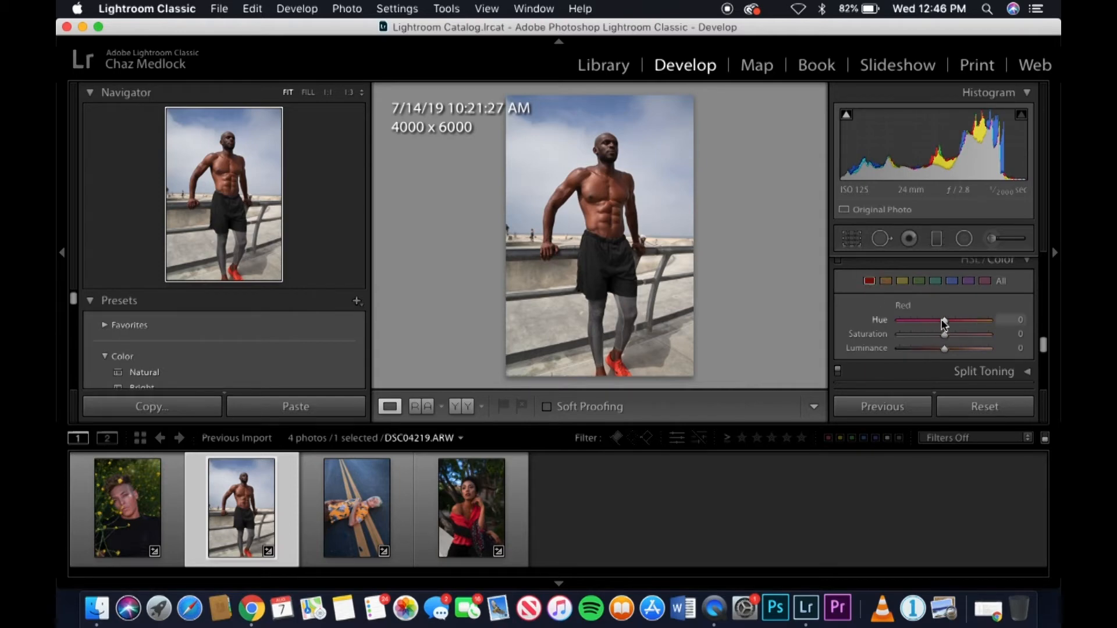
pyautogui.click(902, 281)
pyautogui.moveTo(944, 321); pyautogui.dragTo(927, 328)
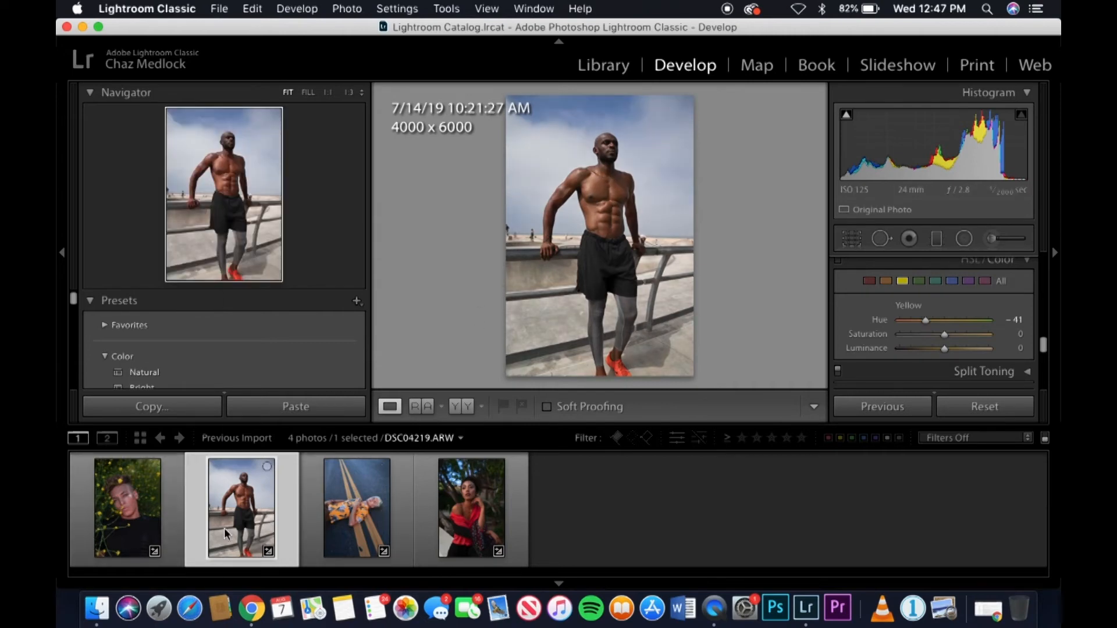
# Open the shirtless man's photo for editing in Adobe Photoshop CC 2019 and duplicate the Background layer
pyautogui.rightClick(226, 488)
pyautogui.moveTo(326, 221)
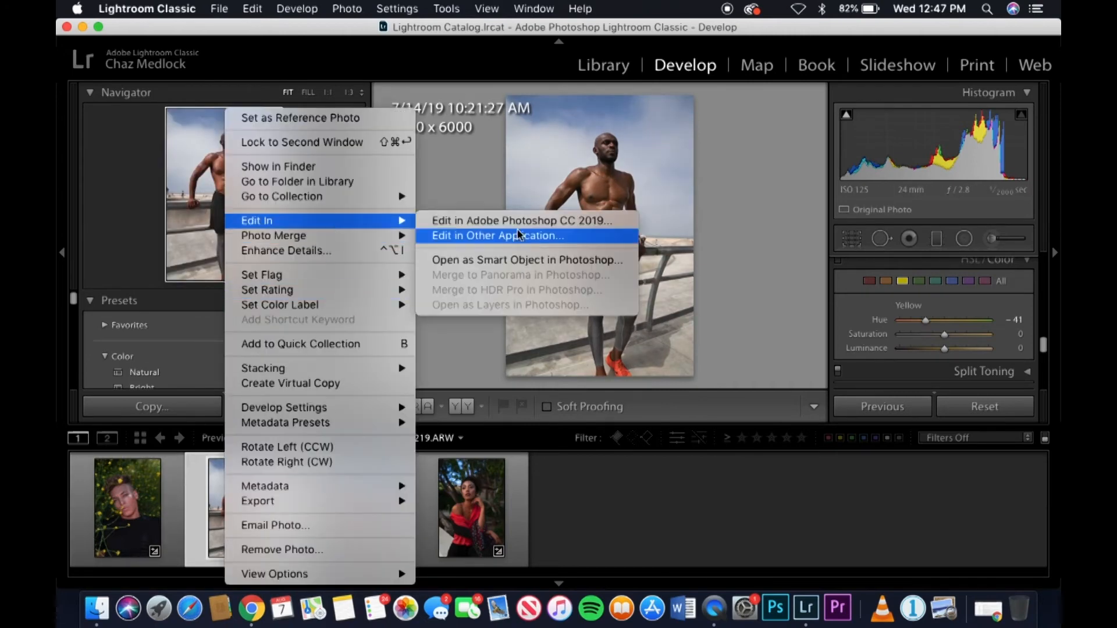
pyautogui.click(527, 222)
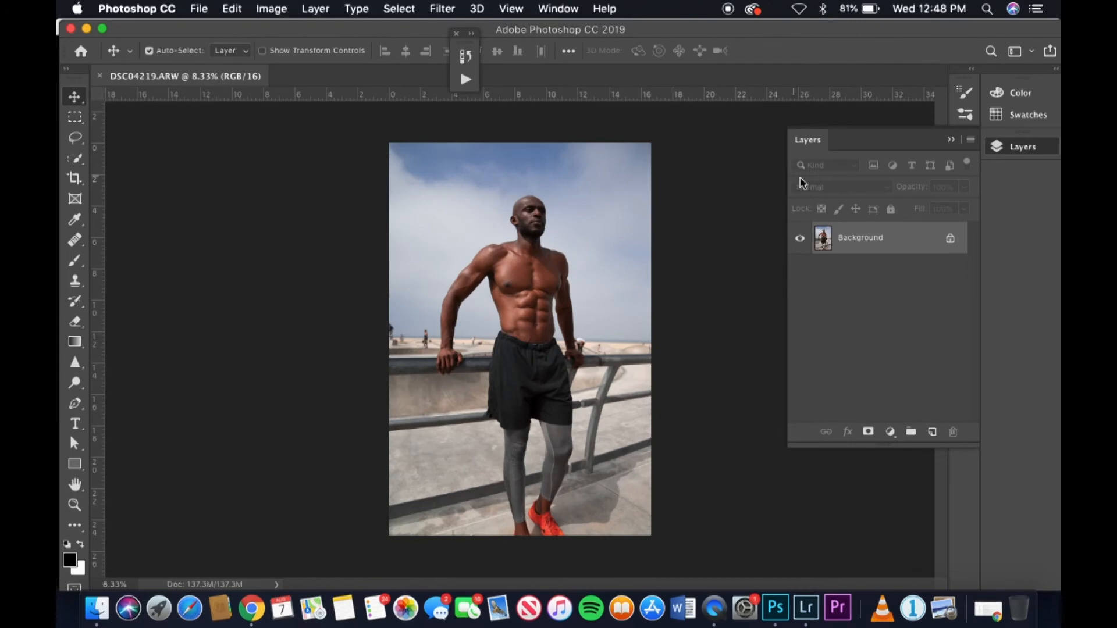
pyautogui.press('super+j')
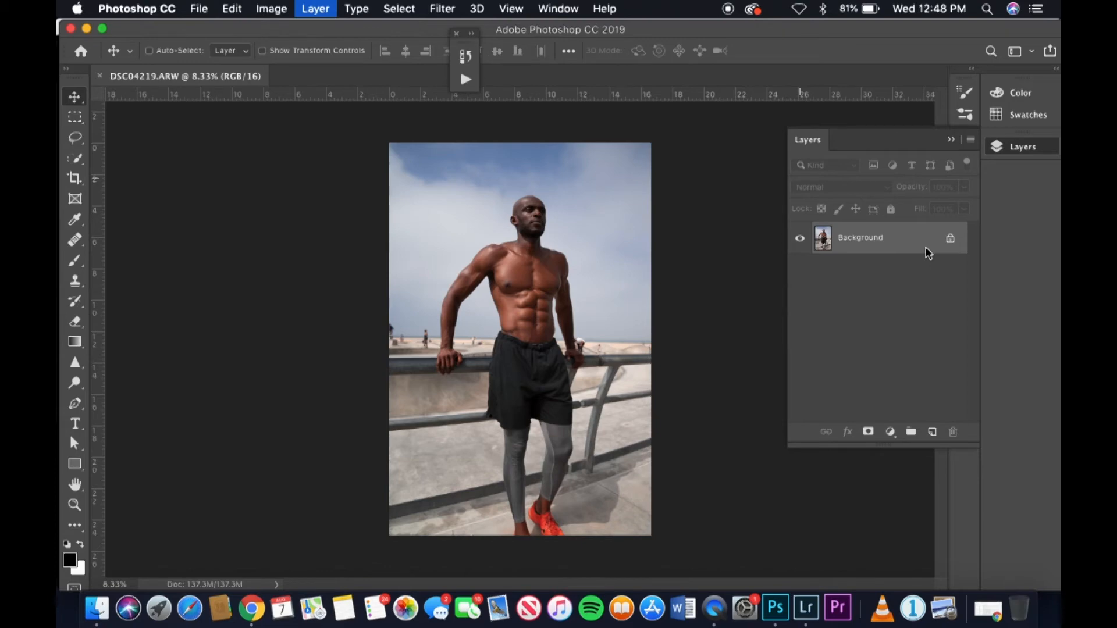
# Duplicate the Background layer once and add a Gradient Map adjustment using the Blue 1 gradient above the copy
pyautogui.press('super+j')
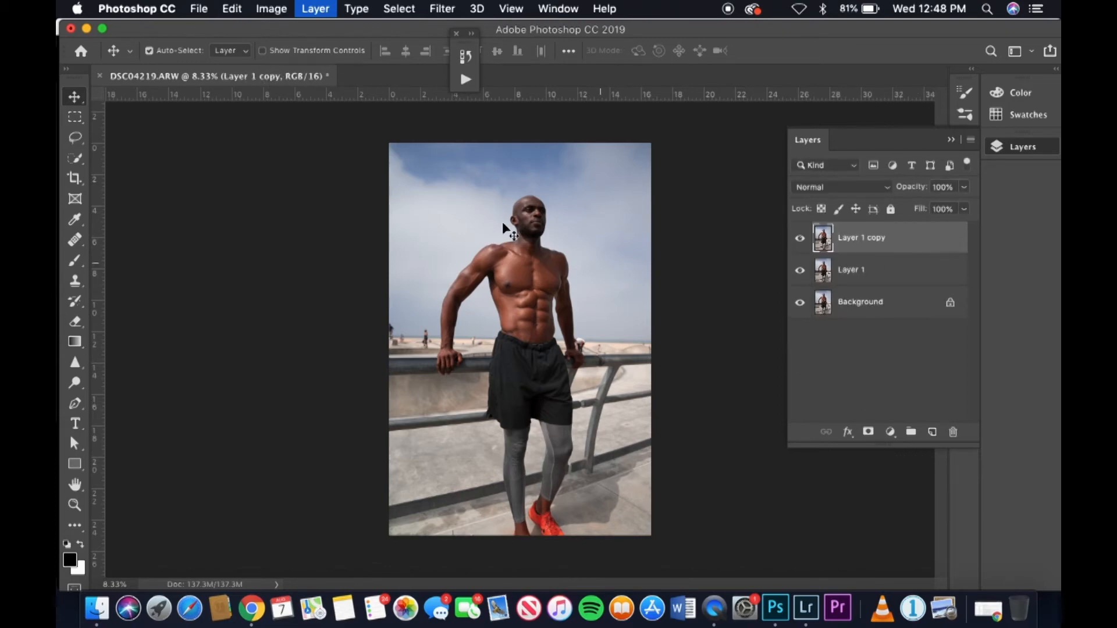
pyautogui.press('BackSpace')
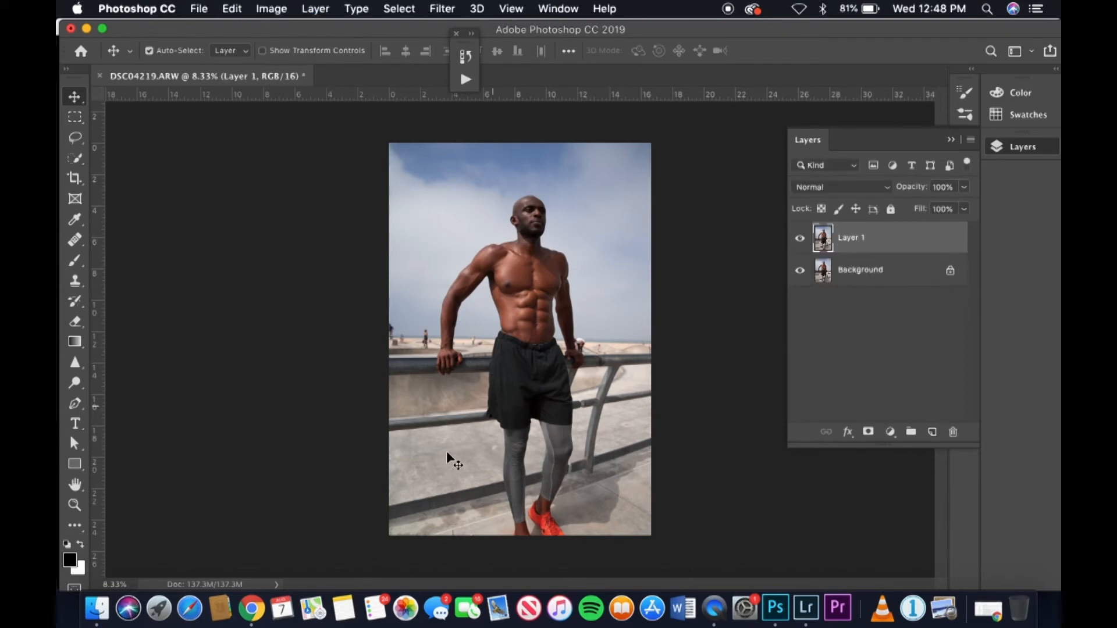
pyautogui.click(889, 432)
pyautogui.moveTo(934, 578)
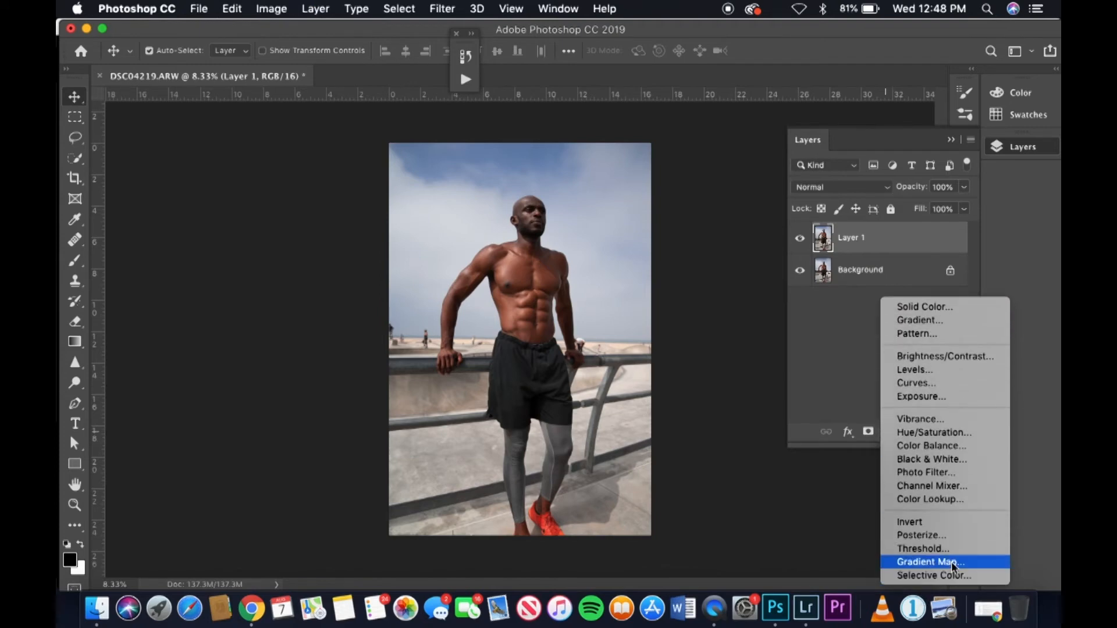
pyautogui.click(954, 562)
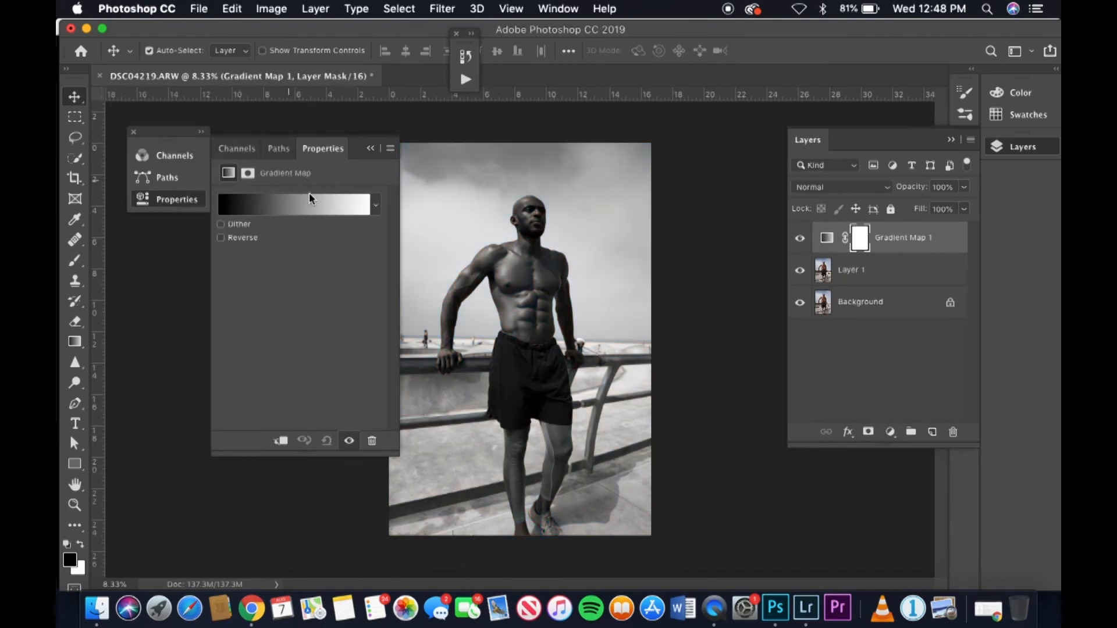
pyautogui.click(310, 197)
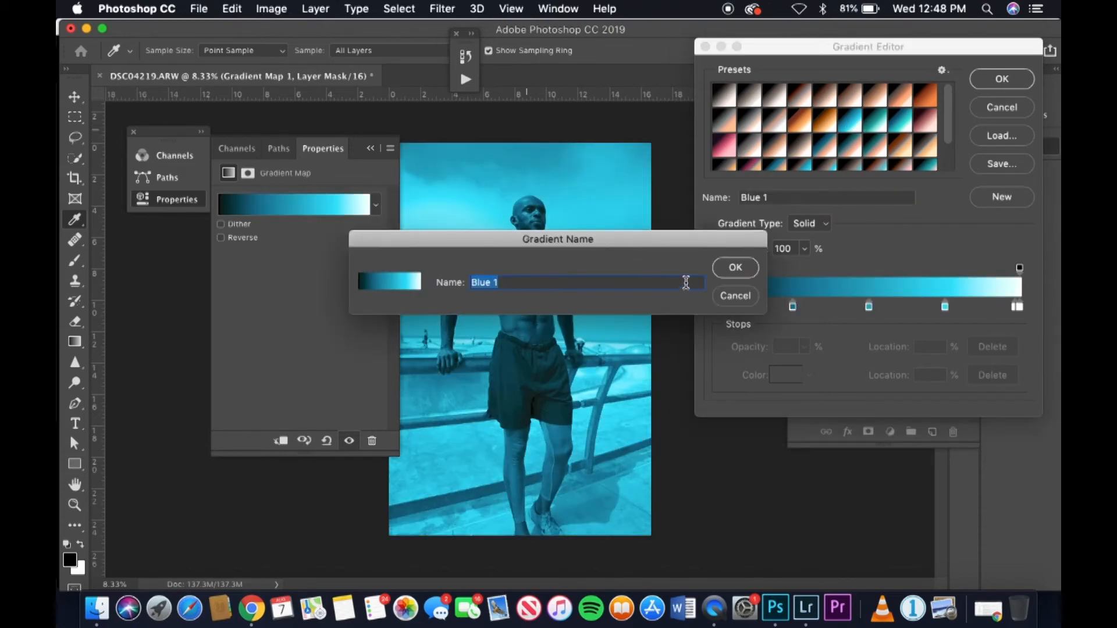
pyautogui.click(722, 272)
pyautogui.click(378, 149)
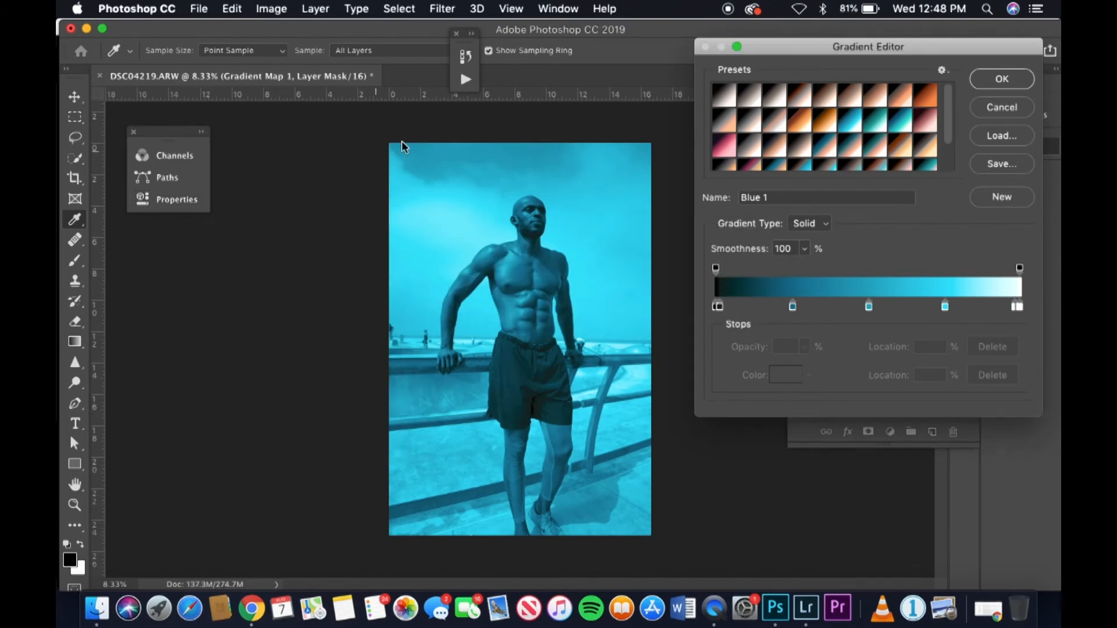
pyautogui.click(1002, 79)
# Set the Gradient Map layer's blend mode to Multiply and its opacity to 24%
pyautogui.click(872, 186)
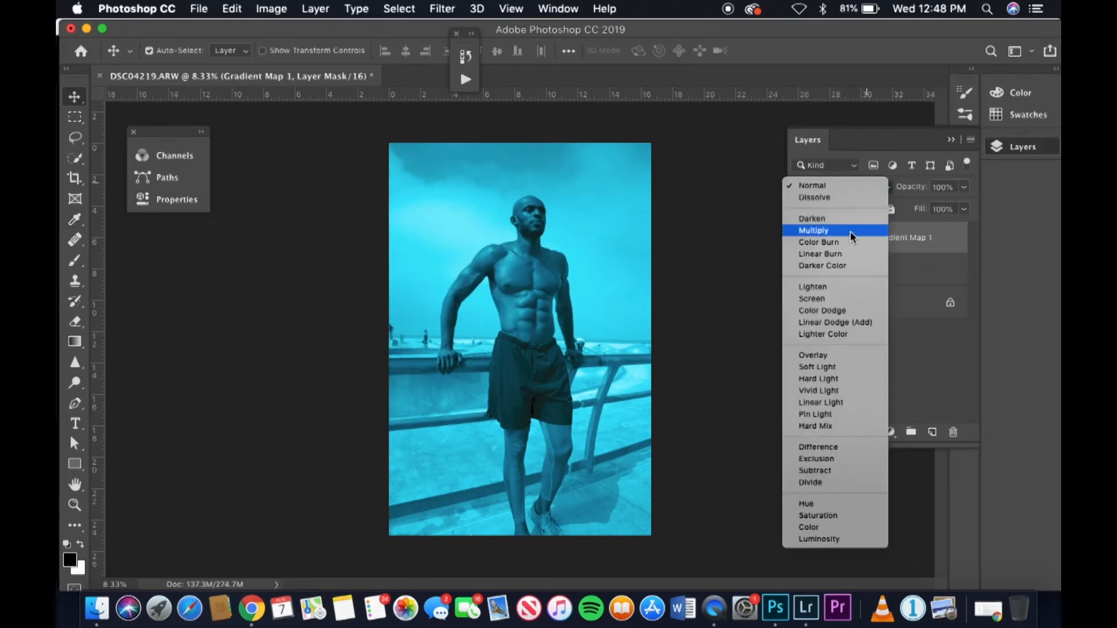
pyautogui.click(850, 232)
pyautogui.click(964, 186)
pyautogui.moveTo(967, 206); pyautogui.dragTo(918, 209)
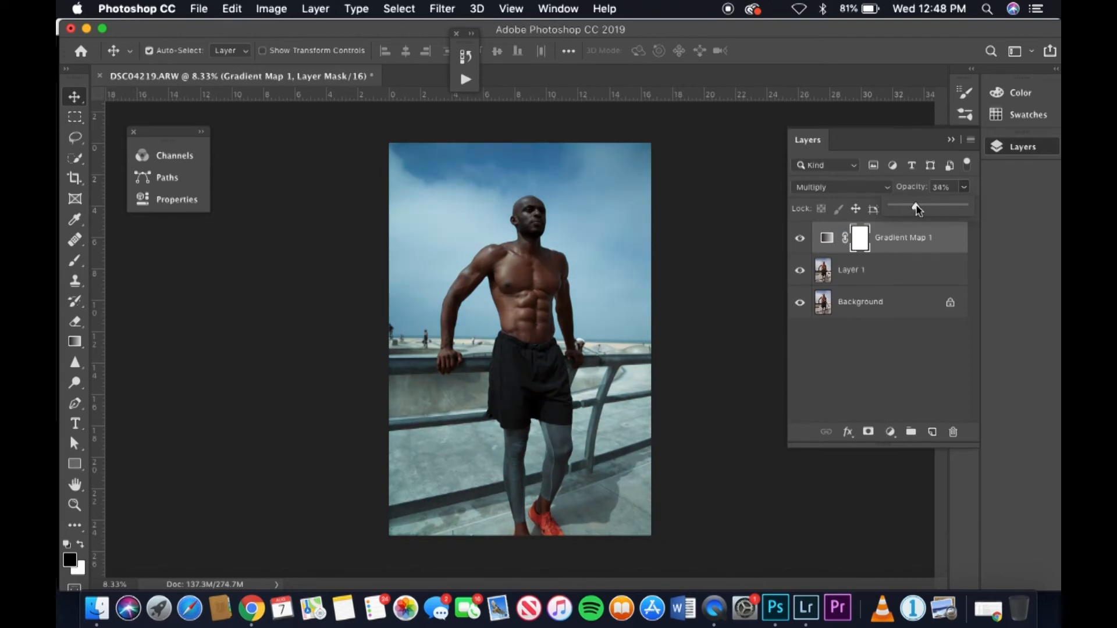
pyautogui.click(904, 207)
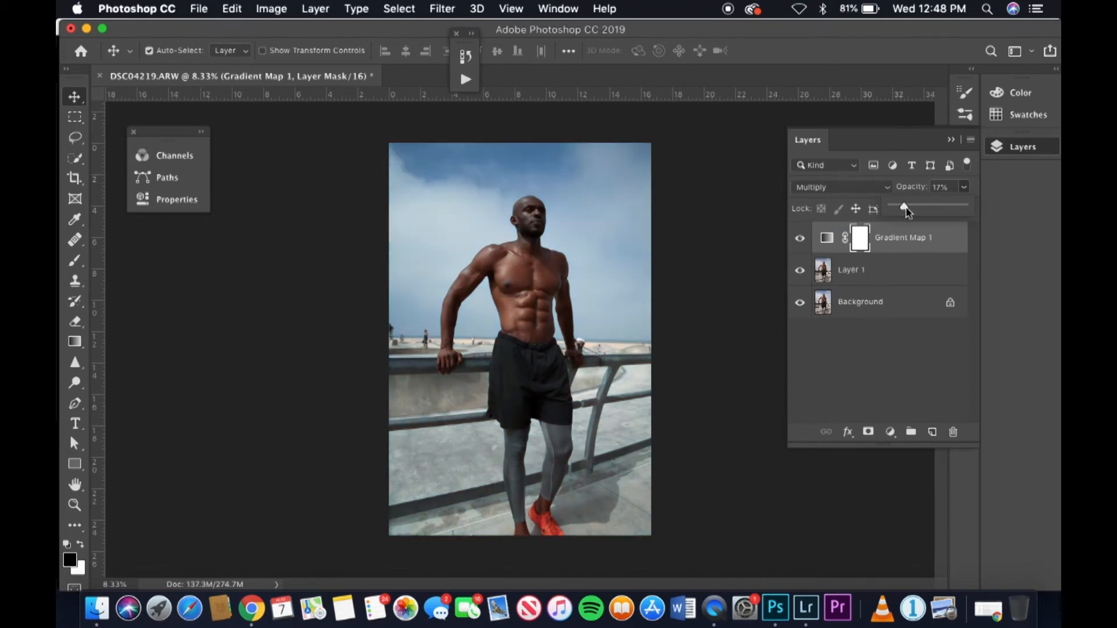
# Add a Selective Color adjustment and set its Neutrals to Magenta +11% and Yellow +10%
pyautogui.click(891, 432)
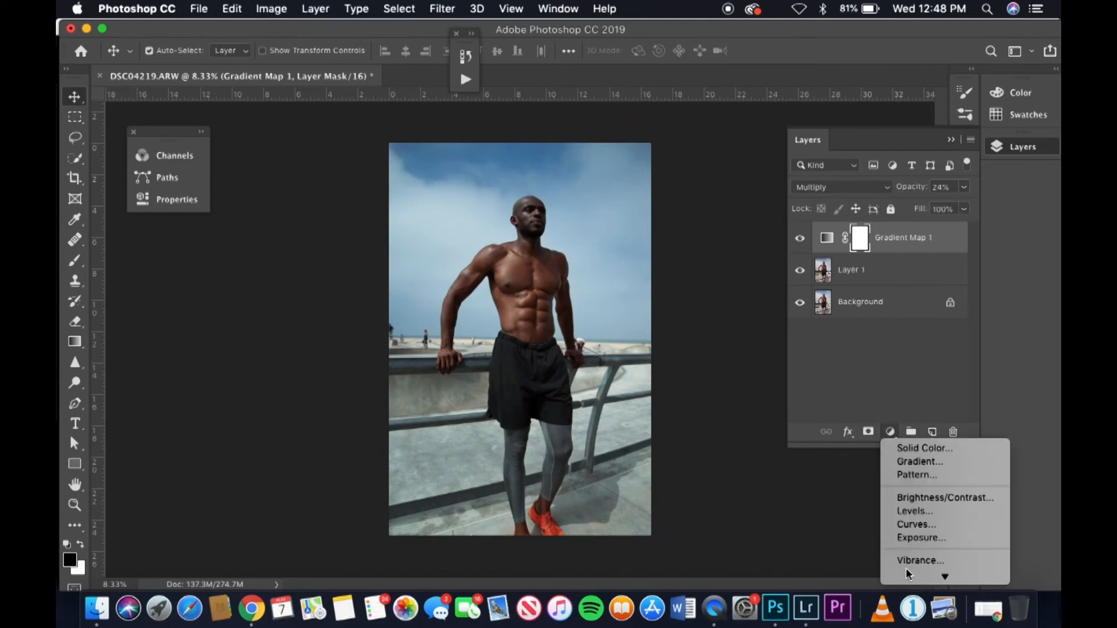
pyautogui.moveTo(911, 579)
pyautogui.click(931, 575)
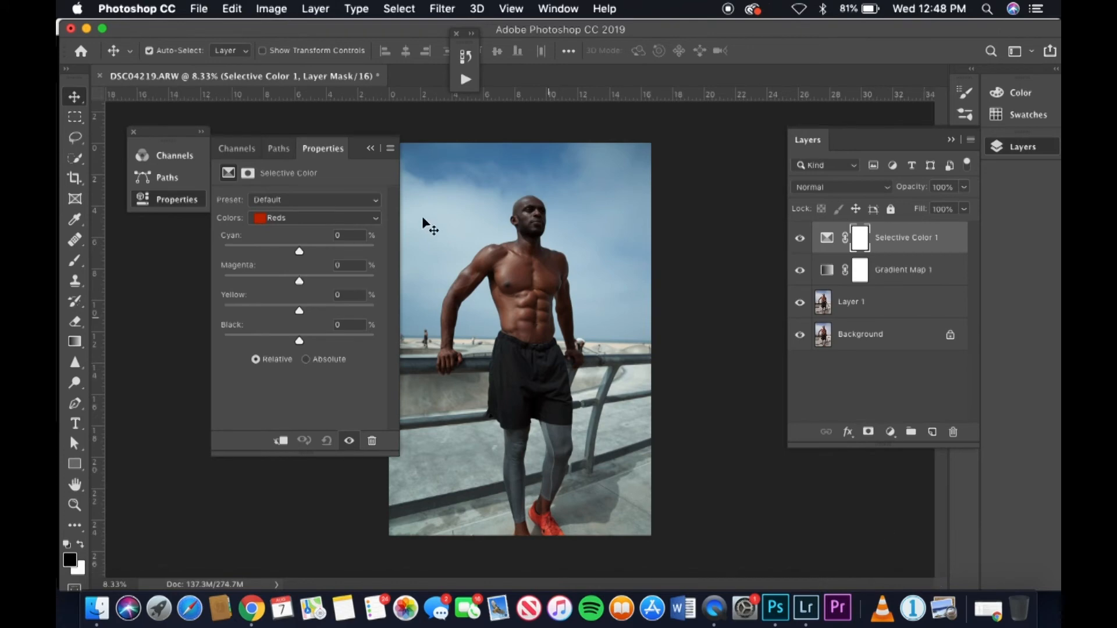
pyautogui.click(369, 149)
pyautogui.click(330, 216)
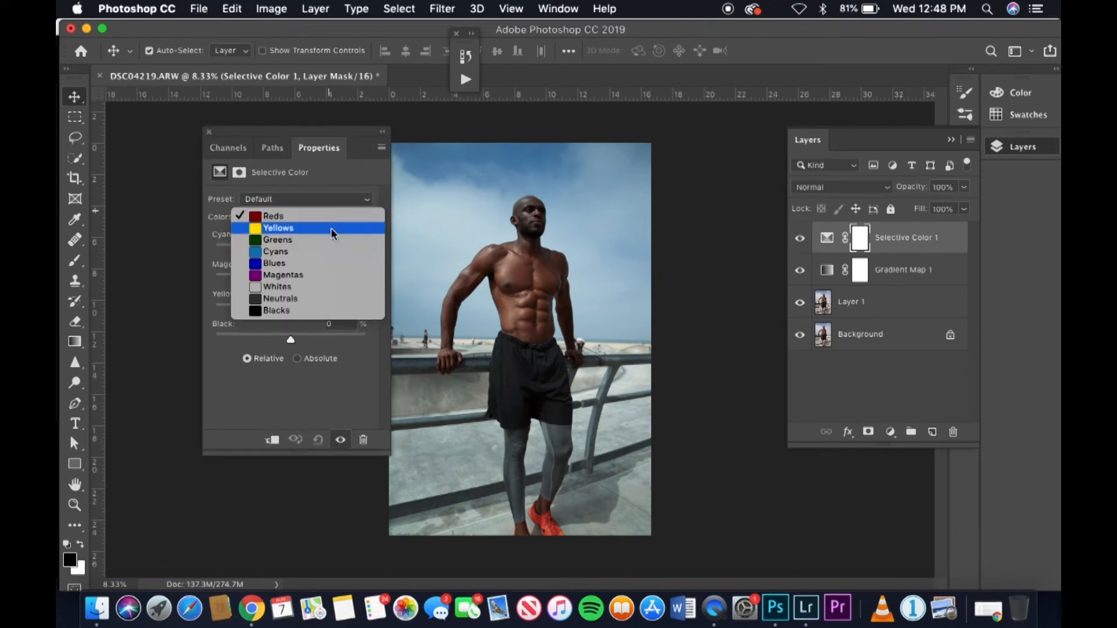
pyautogui.click(332, 300)
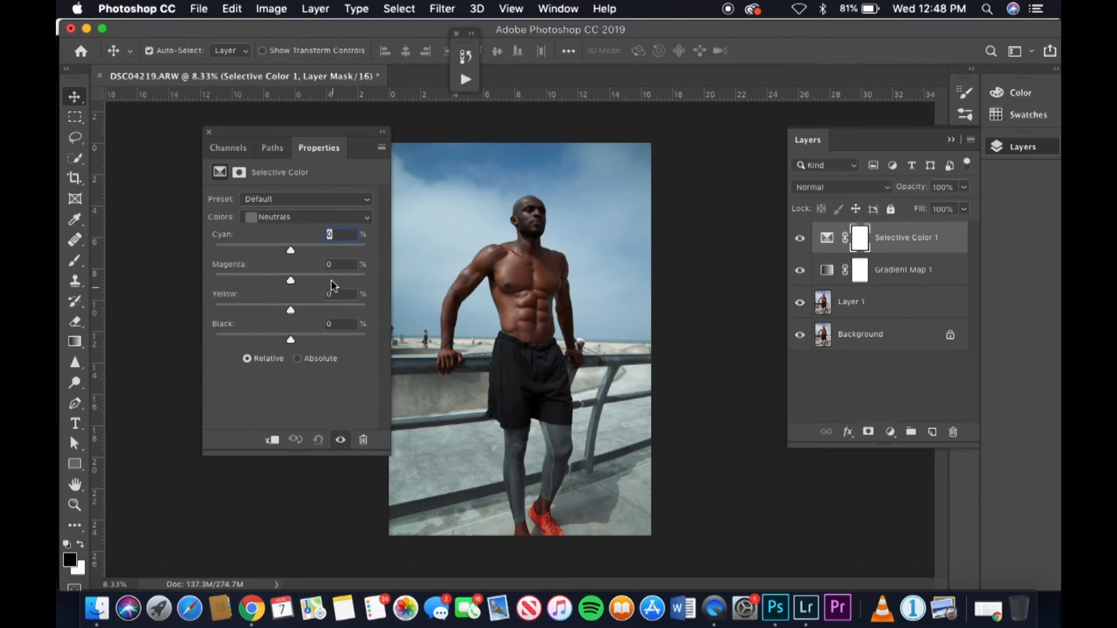
pyautogui.moveTo(291, 280); pyautogui.dragTo(293, 281)
pyautogui.moveTo(298, 313); pyautogui.dragTo(300, 313)
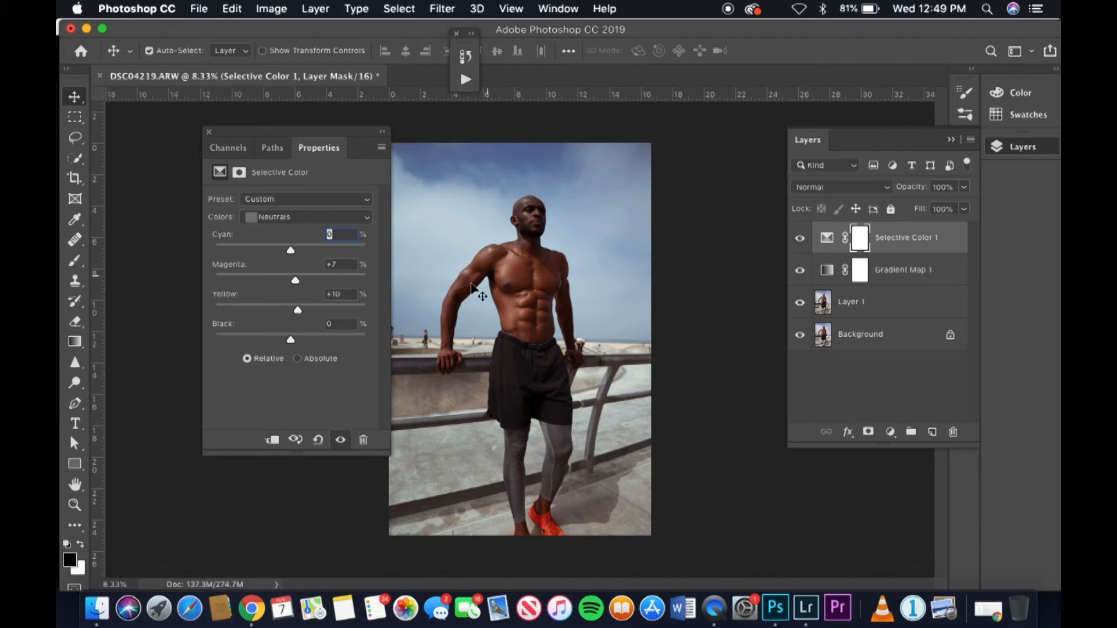
pyautogui.moveTo(295, 278); pyautogui.dragTo(302, 282)
# Set the Reds of the Selective Color adjustment to Magenta -7% and Yellow +17%
pyautogui.click(299, 218)
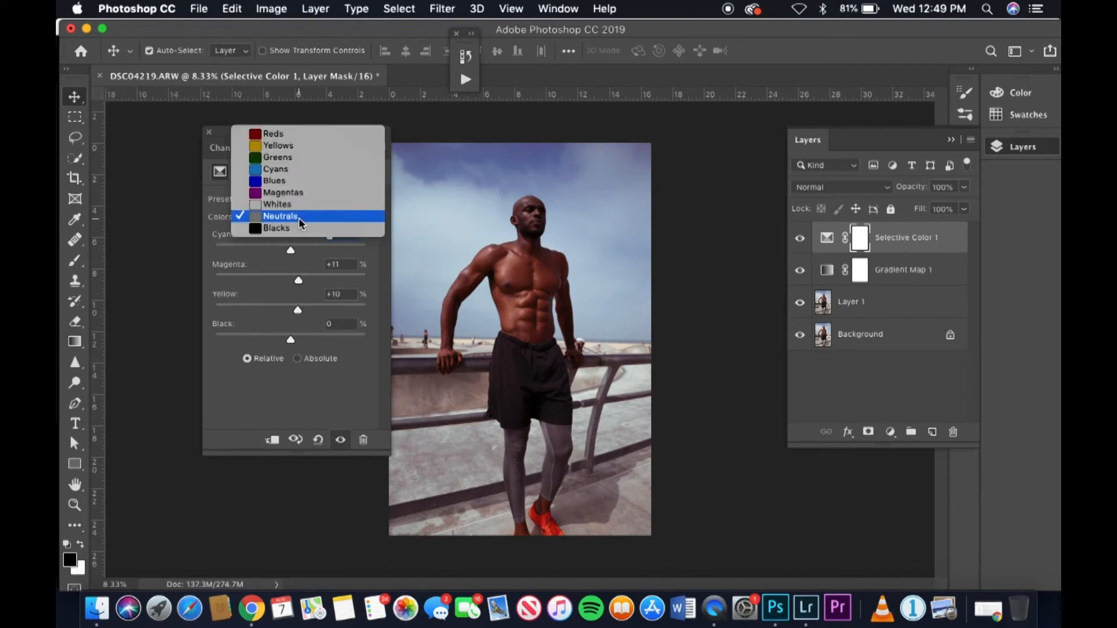
pyautogui.click(305, 138)
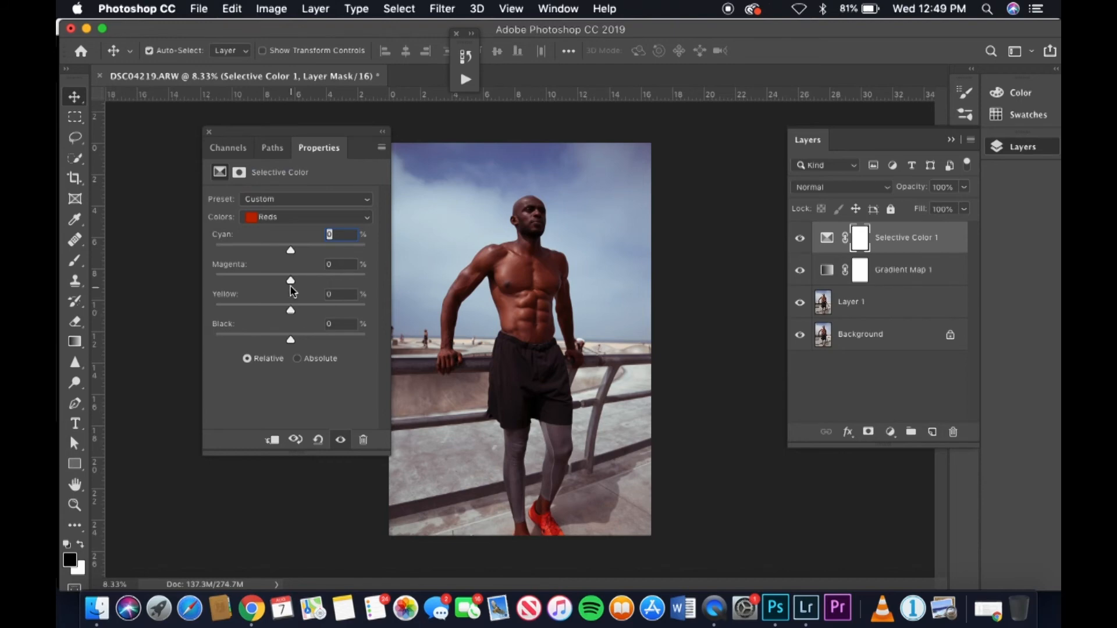
pyautogui.moveTo(291, 311); pyautogui.dragTo(301, 314)
pyautogui.moveTo(291, 282); pyautogui.dragTo(289, 286)
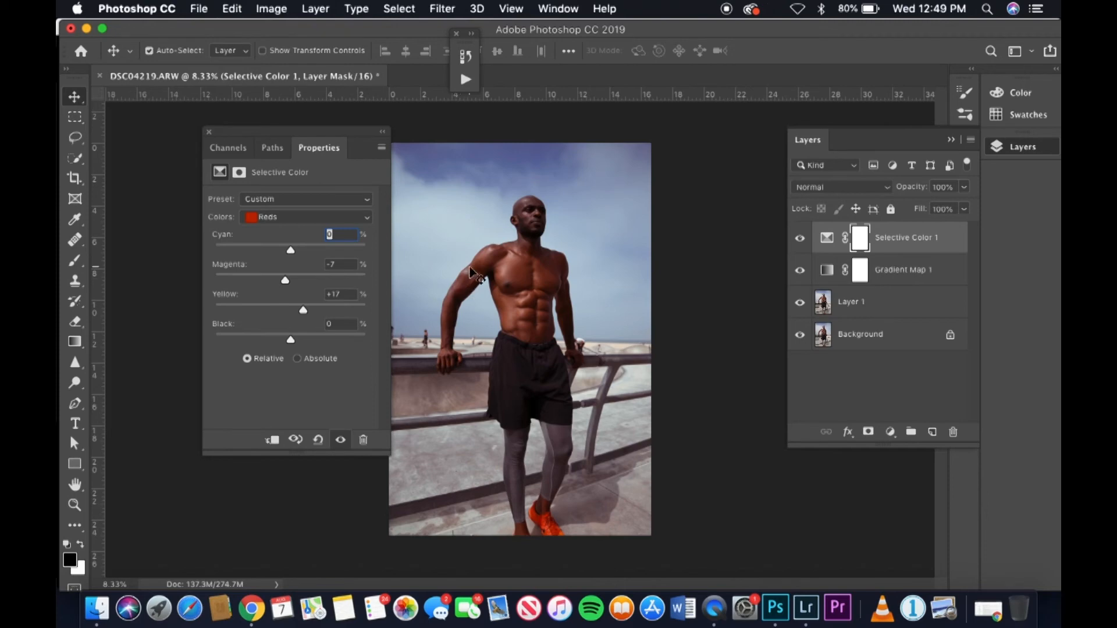
pyautogui.click(382, 132)
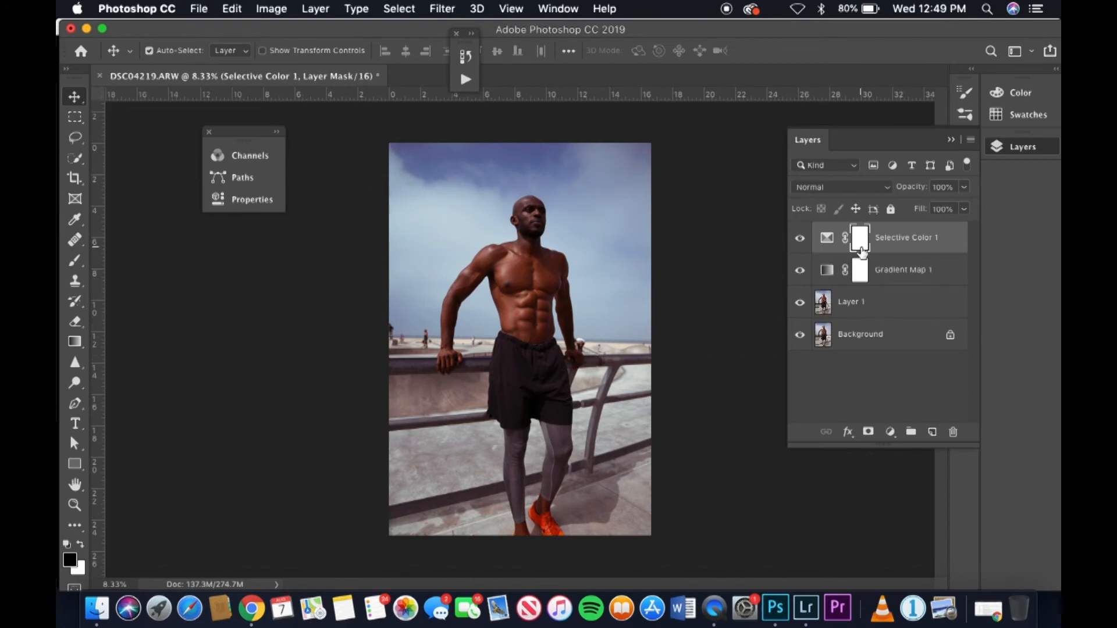
# Try adding a second mask to the Selective Color layer and inverting its first mask to black
pyautogui.click(81, 545)
pyautogui.moveTo(863, 257); pyautogui.dragTo(868, 431)
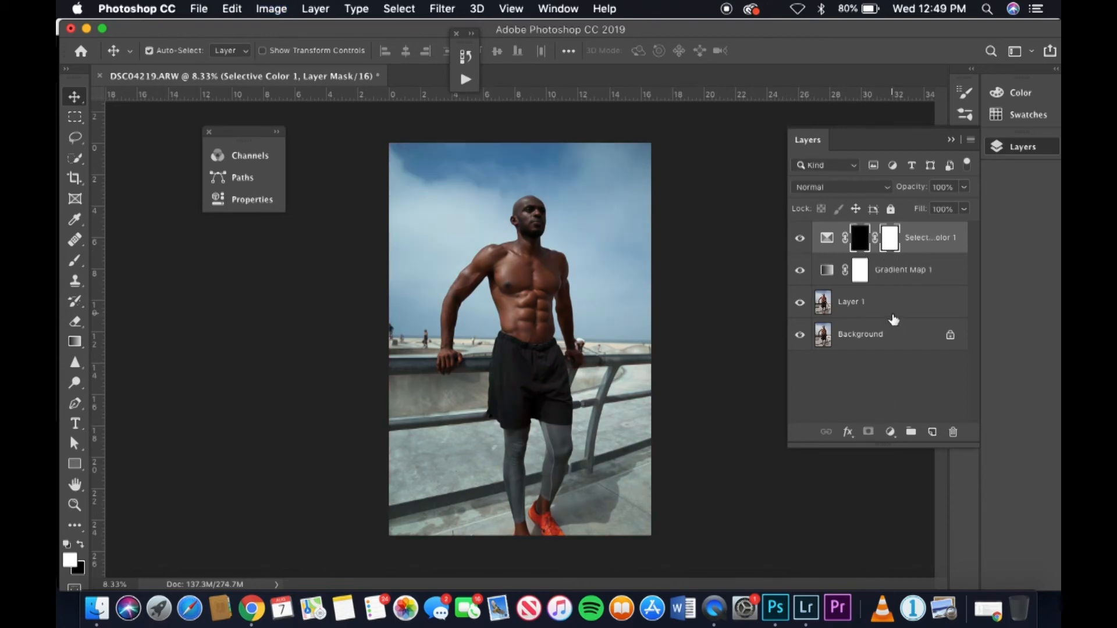
pyautogui.press('z')
pyautogui.press('super+z')
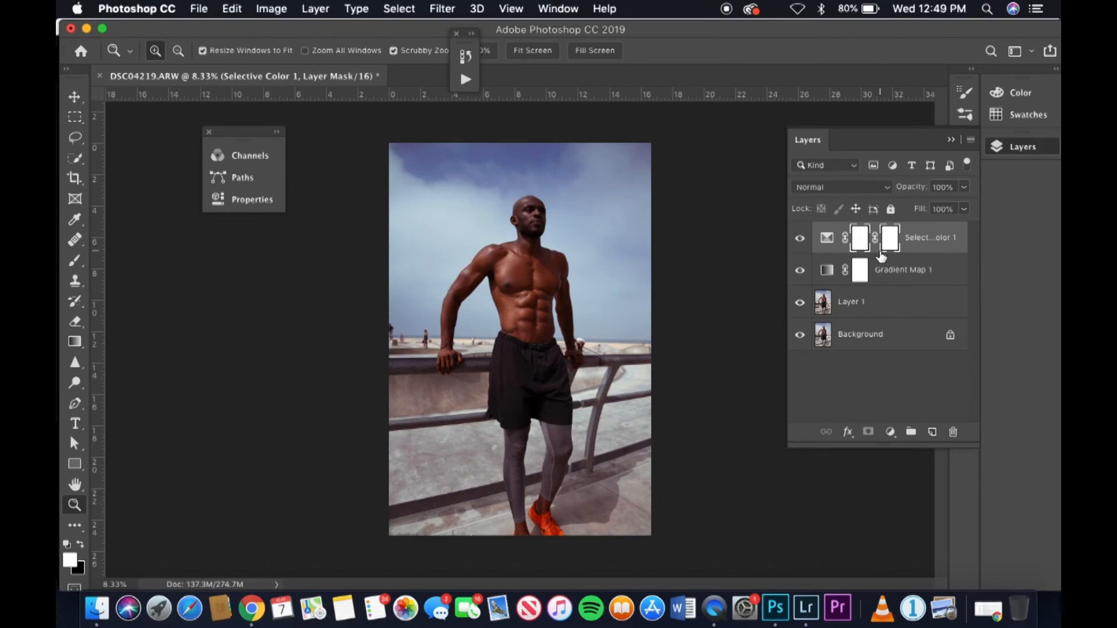
pyautogui.press('super+i')
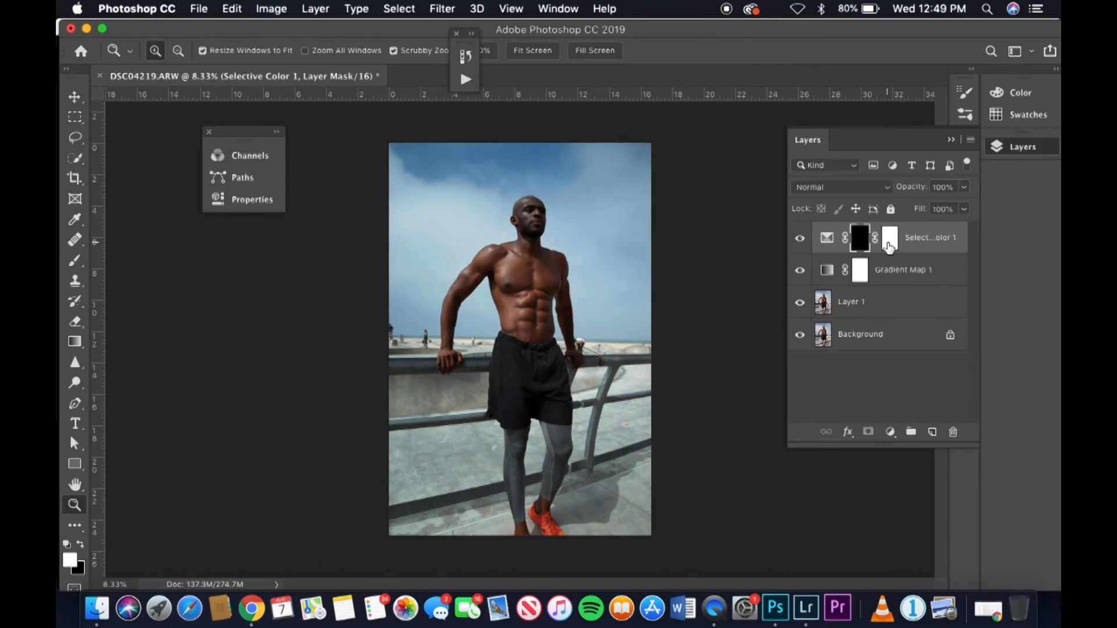
pyautogui.press('Delete')
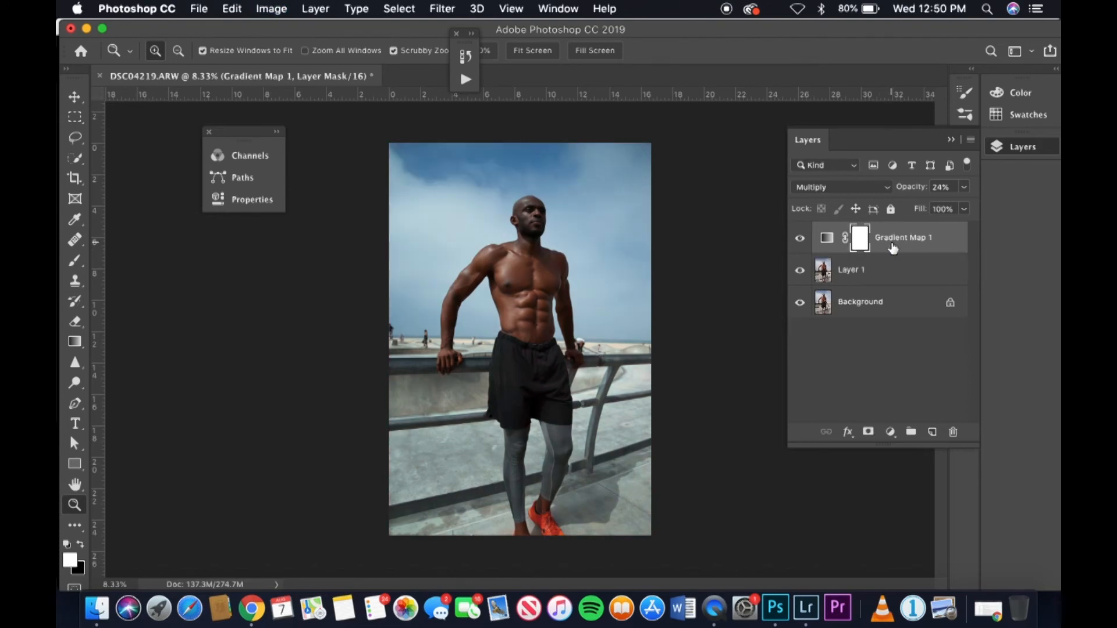
pyautogui.press('super+z')
pyautogui.click(893, 248)
pyautogui.press('super+i')
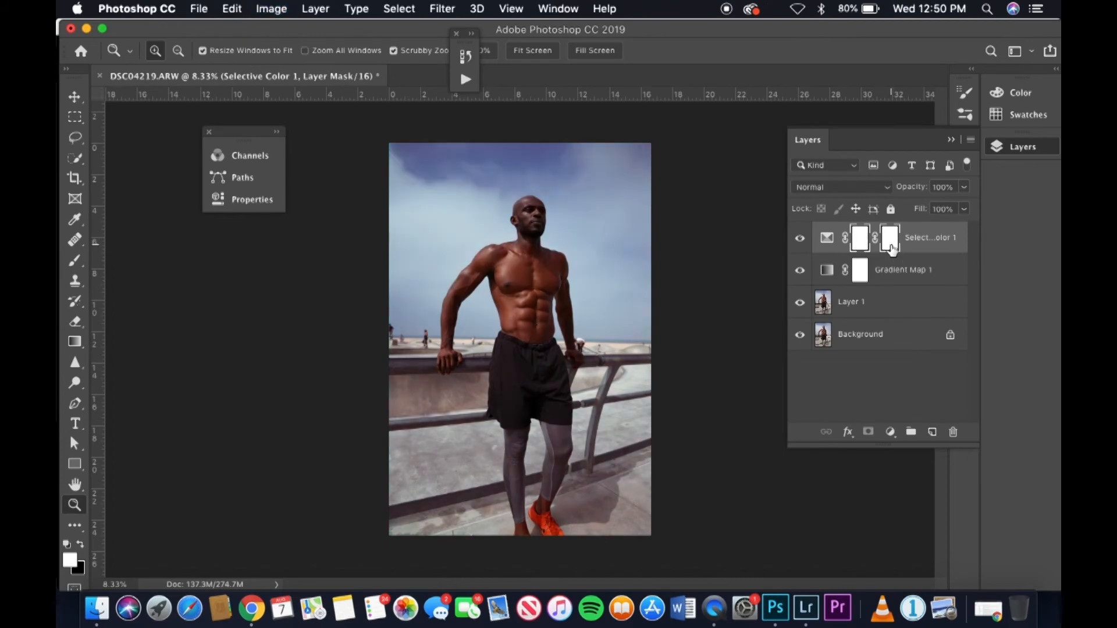
pyautogui.press('super+i')
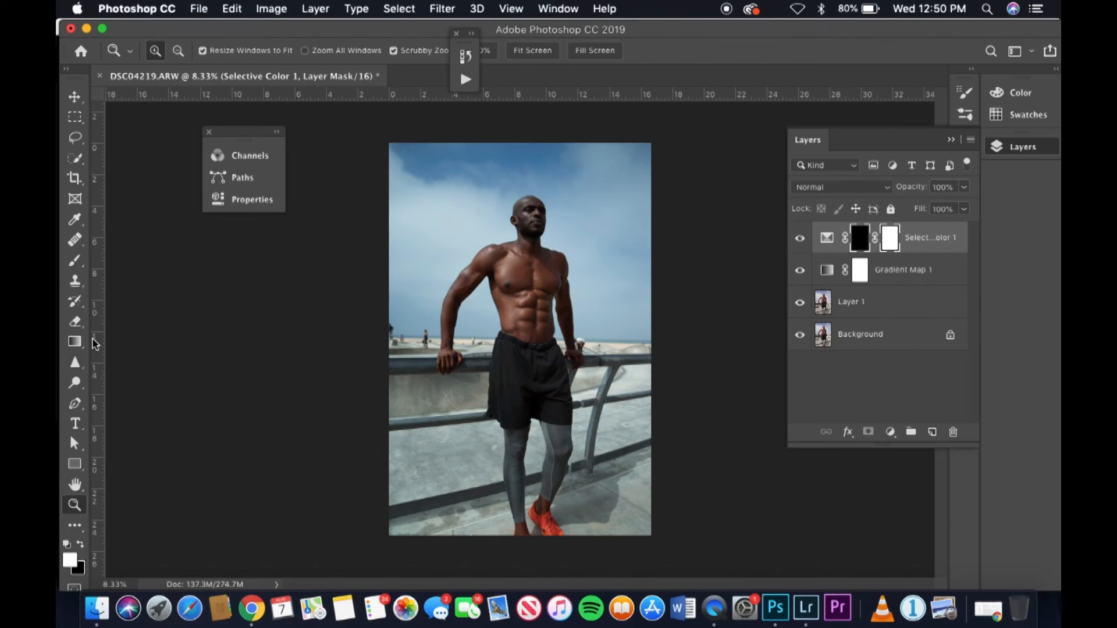
# Paint white over the man's torso on the Selective Color mask with the Brush tool and set the brush flow to 100%
pyautogui.press('b')
pyautogui.moveTo(527, 282); pyautogui.dragTo(530, 216)
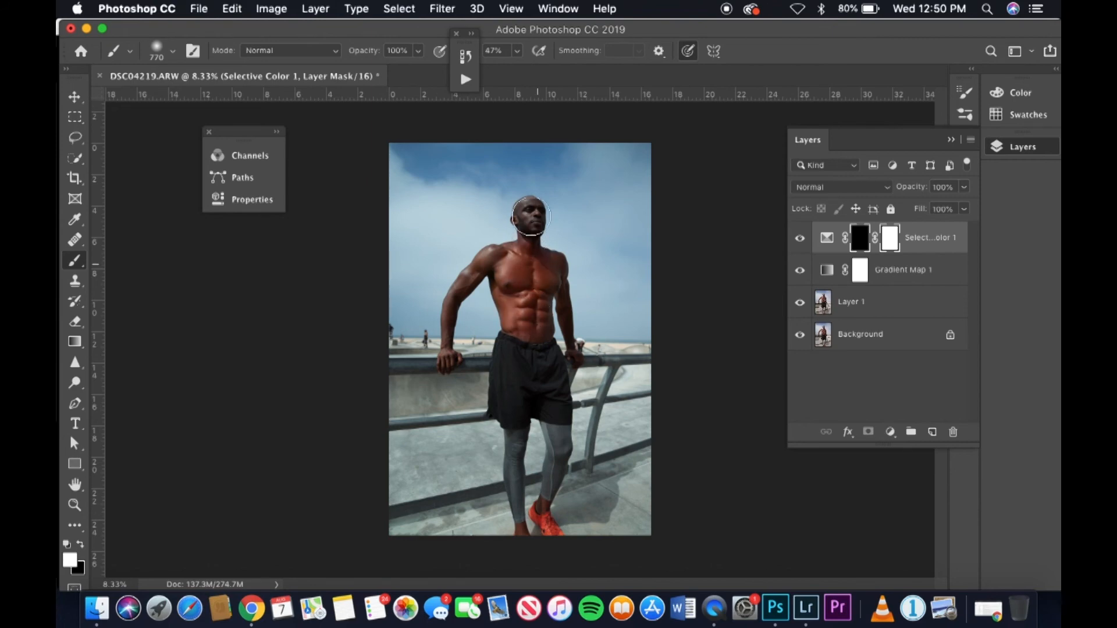
pyautogui.click(516, 52)
pyautogui.moveTo(518, 69); pyautogui.dragTo(608, 75)
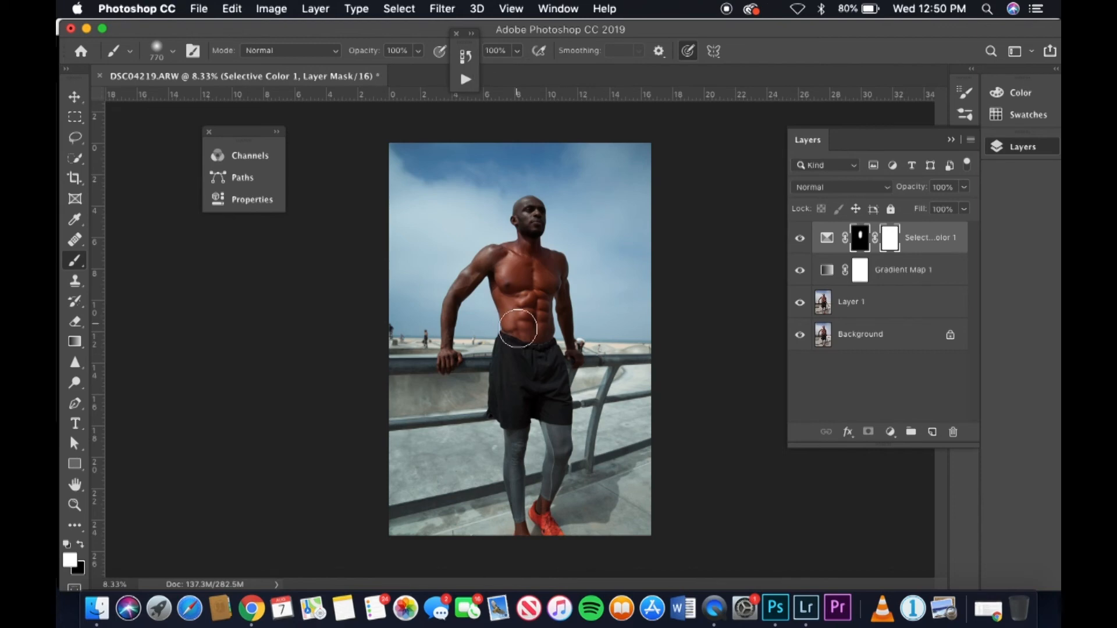
# Paint white on the Selective Color mask over the man's chest, arms, hand and face with a smaller brush
pyautogui.moveTo(541, 260); pyautogui.dragTo(492, 261)
pyautogui.moveTo(444, 339); pyautogui.dragTo(454, 355)
pyautogui.moveTo(531, 272); pyautogui.dragTo(527, 212)
pyautogui.moveTo(554, 278); pyautogui.dragTo(546, 276)
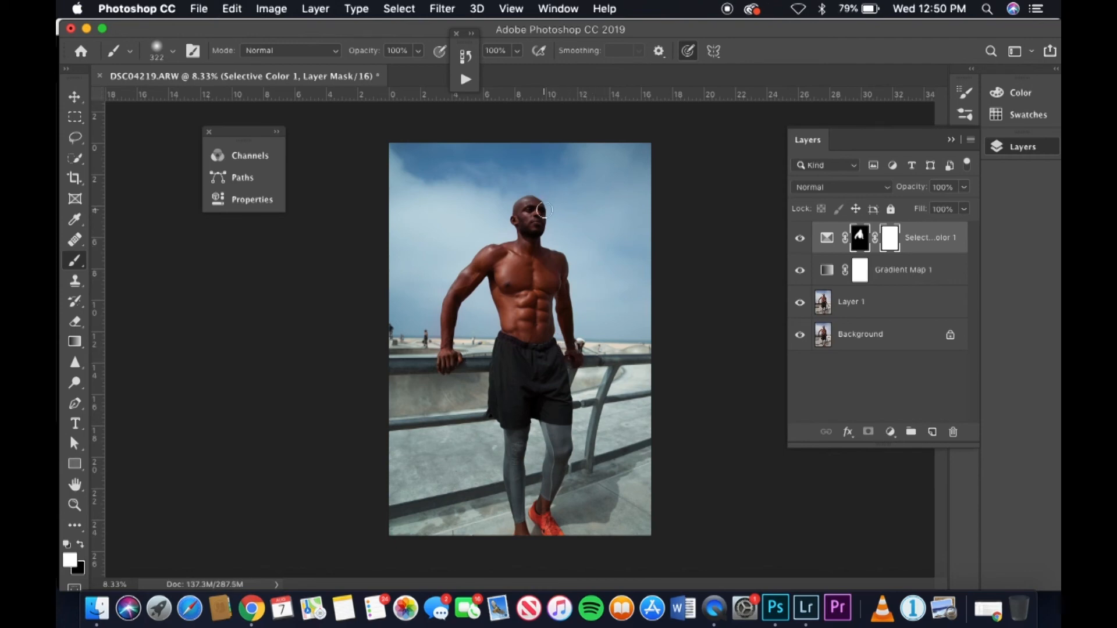
# Toggle the Selective Color layer's visibility to compare the skin tones with and without it
pyautogui.click(800, 239)
pyautogui.click(801, 245)
pyautogui.click(801, 248)
# Delete the Selective Color layer, and undo the deletion, the mask painting and the added second mask
pyautogui.press('Delete')
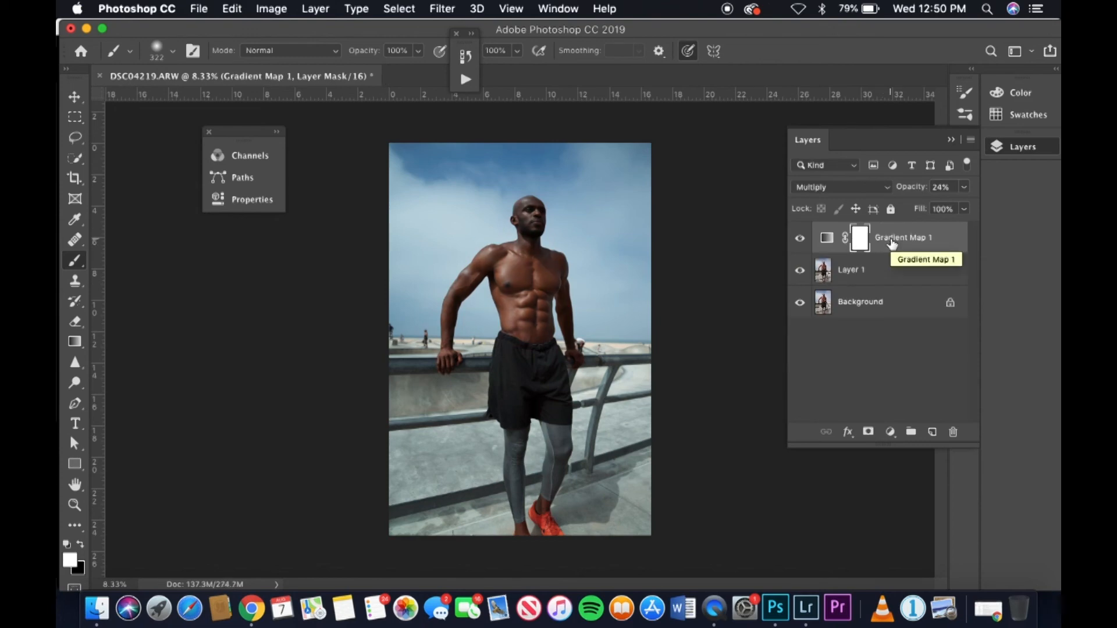
pyautogui.press('super+z')
pyautogui.press('super+z')
pyautogui.press('super+z')
pyautogui.press('super+z')
pyautogui.press('super+z')
pyautogui.press('super+z')
pyautogui.press('super+z')
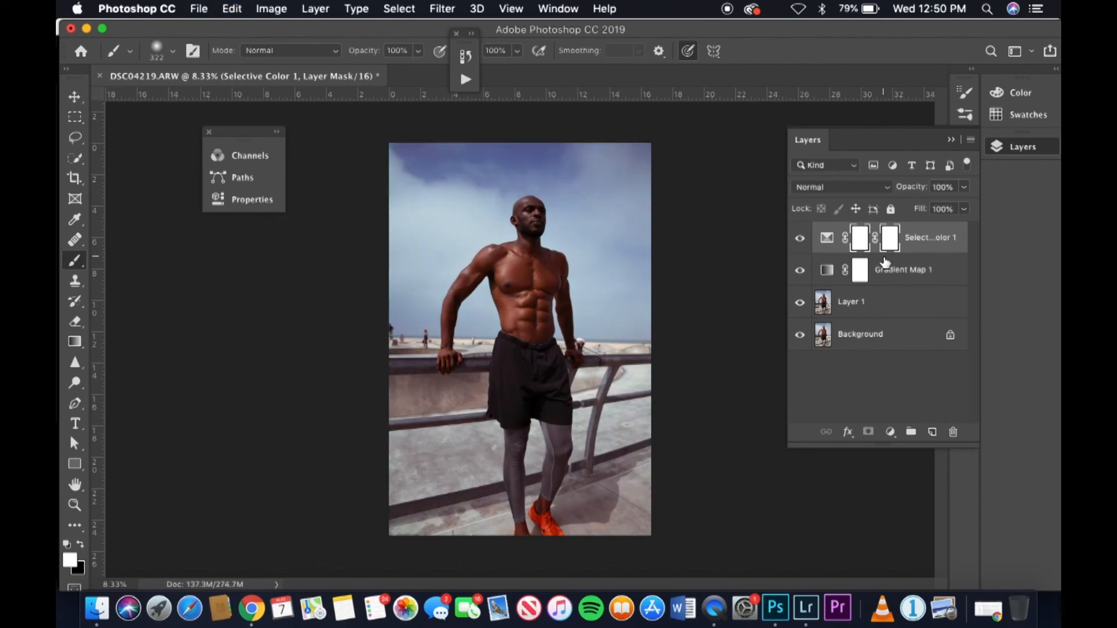
pyautogui.press('super+z')
# Invert the Selective Color layer's mask to black and paint white over the man's torso, arms, hands and face
pyautogui.press('super+i')
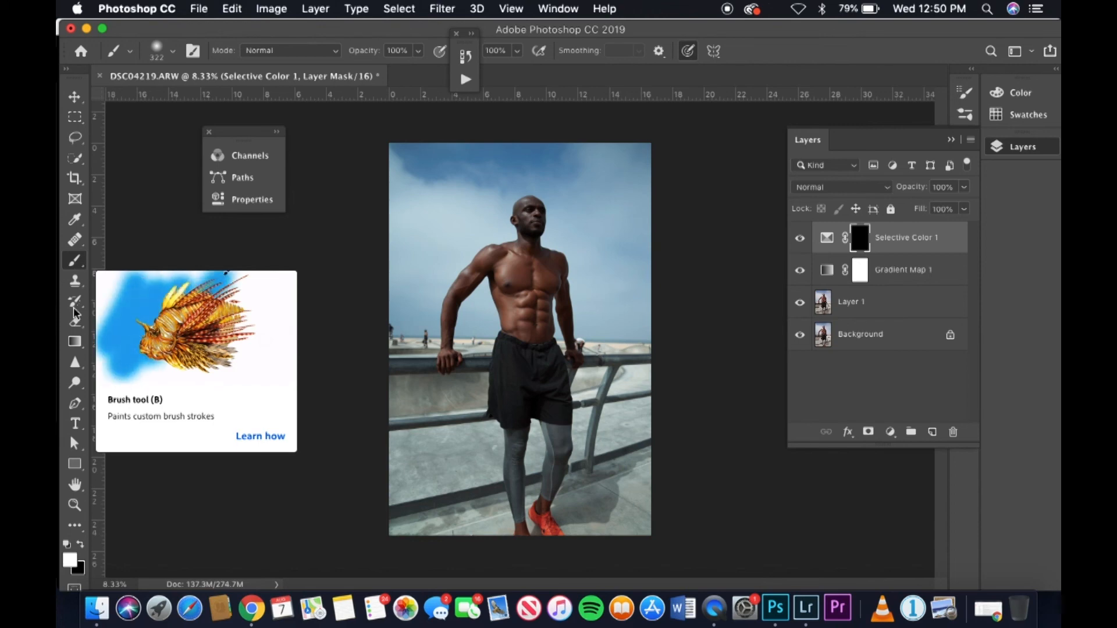
pyautogui.click(81, 549)
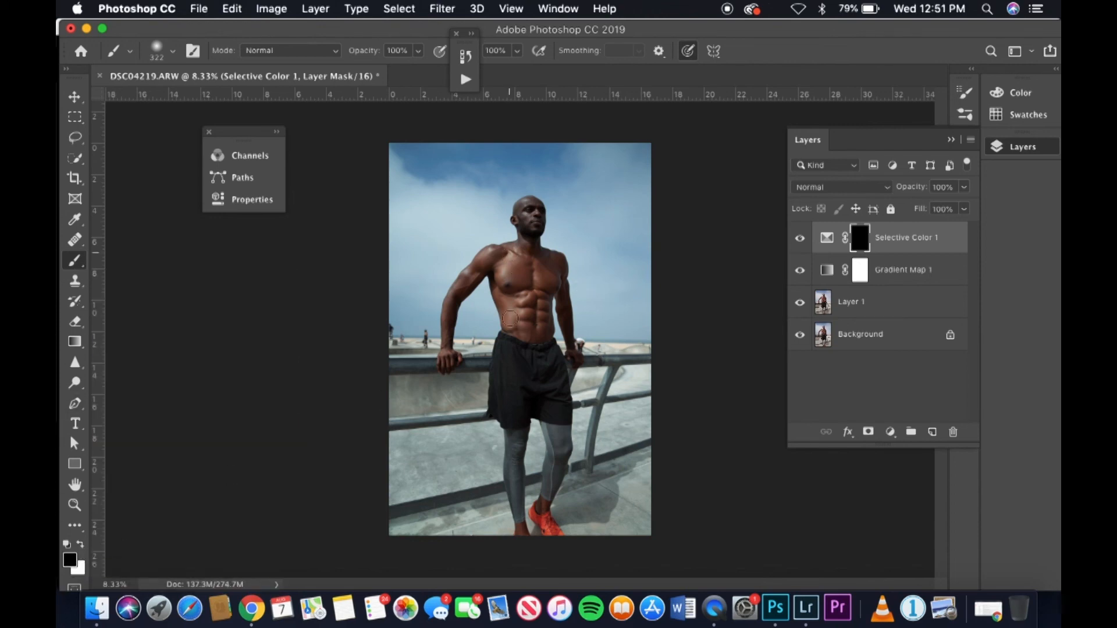
pyautogui.click(80, 545)
pyautogui.moveTo(493, 292)
pyautogui.mouseDown()
pyautogui.moveTo(504, 259)
pyautogui.moveTo(502, 296)
pyautogui.moveTo(515, 316)
pyautogui.moveTo(520, 234)
pyautogui.moveTo(522, 336)
pyautogui.moveTo(536, 265)
pyautogui.moveTo(544, 308)
pyautogui.moveTo(546, 259)
pyautogui.moveTo(545, 326)
pyautogui.moveTo(510, 250)
pyautogui.moveTo(471, 258)
pyautogui.moveTo(448, 358)
pyautogui.mouseUp()
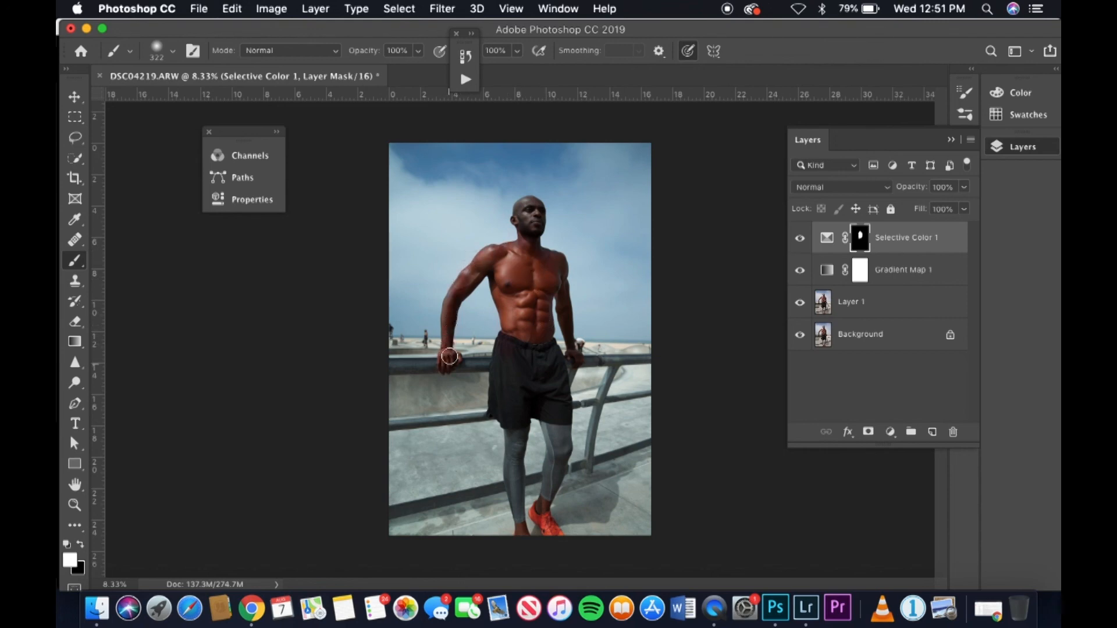
pyautogui.moveTo(527, 210)
pyautogui.mouseDown()
pyautogui.moveTo(528, 235)
pyautogui.moveTo(520, 209)
pyautogui.moveTo(534, 206)
pyautogui.moveTo(535, 225)
pyautogui.mouseUp()
pyautogui.moveTo(560, 280); pyautogui.dragTo(575, 355)
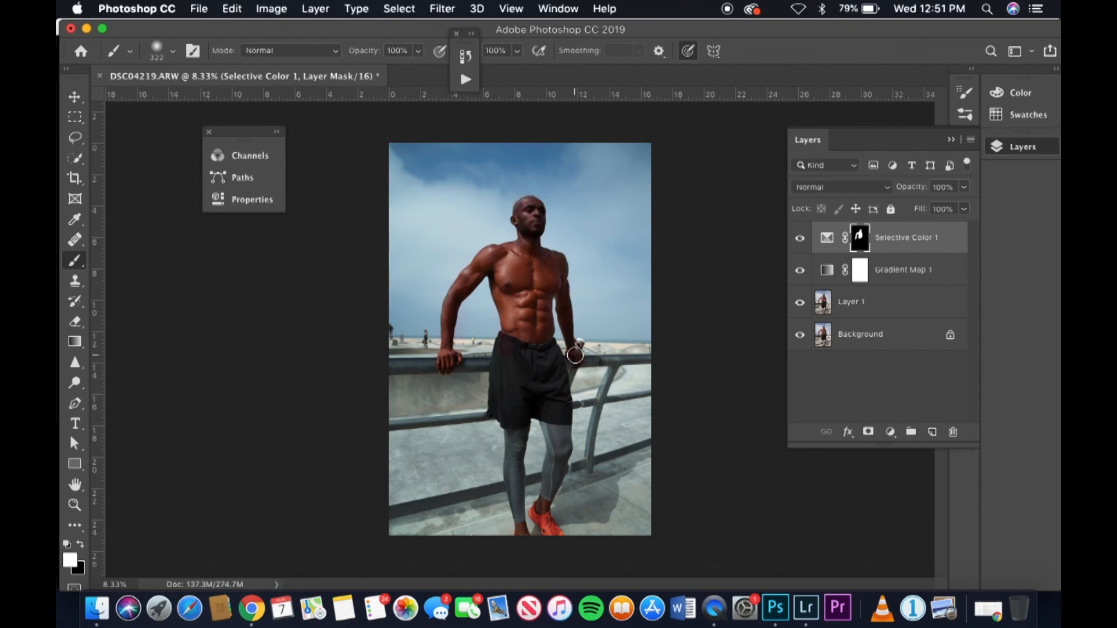
# Refine the painted mask around the man's body with black and switch to Lightroom Classic
pyautogui.click(80, 544)
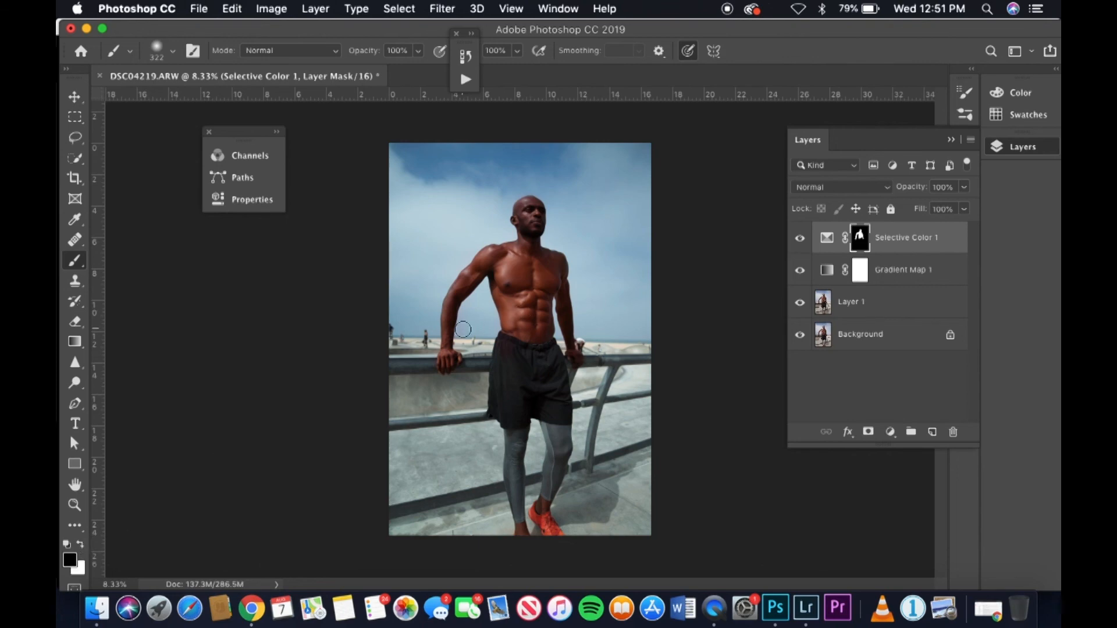
pyautogui.moveTo(505, 286)
pyautogui.mouseDown()
pyautogui.moveTo(489, 256)
pyautogui.moveTo(501, 249)
pyautogui.moveTo(464, 282)
pyautogui.moveTo(446, 362)
pyautogui.moveTo(474, 281)
pyautogui.moveTo(508, 252)
pyautogui.moveTo(510, 325)
pyautogui.moveTo(509, 234)
pyautogui.moveTo(530, 338)
pyautogui.moveTo(522, 312)
pyautogui.moveTo(514, 328)
pyautogui.moveTo(533, 204)
pyautogui.moveTo(540, 329)
pyautogui.moveTo(551, 262)
pyautogui.moveTo(568, 356)
pyautogui.mouseUp()
pyautogui.click(806, 608)
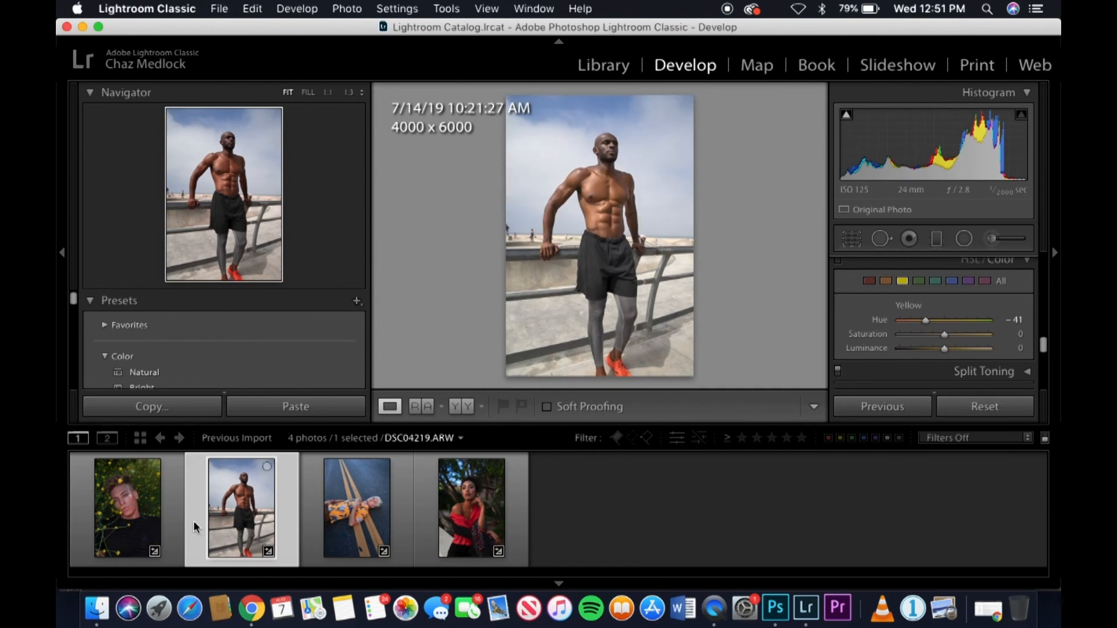
# Compare before and after views of all four portraits, starting with the man among yellow flowers, and switch back to Photoshop
pyautogui.click(164, 518)
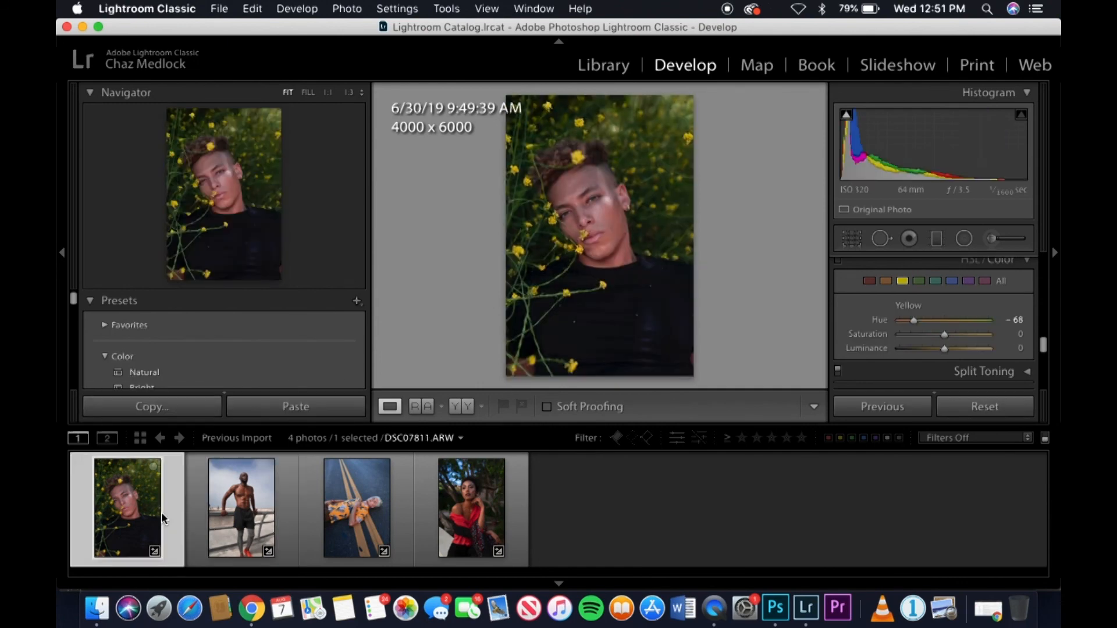
pyautogui.click(454, 407)
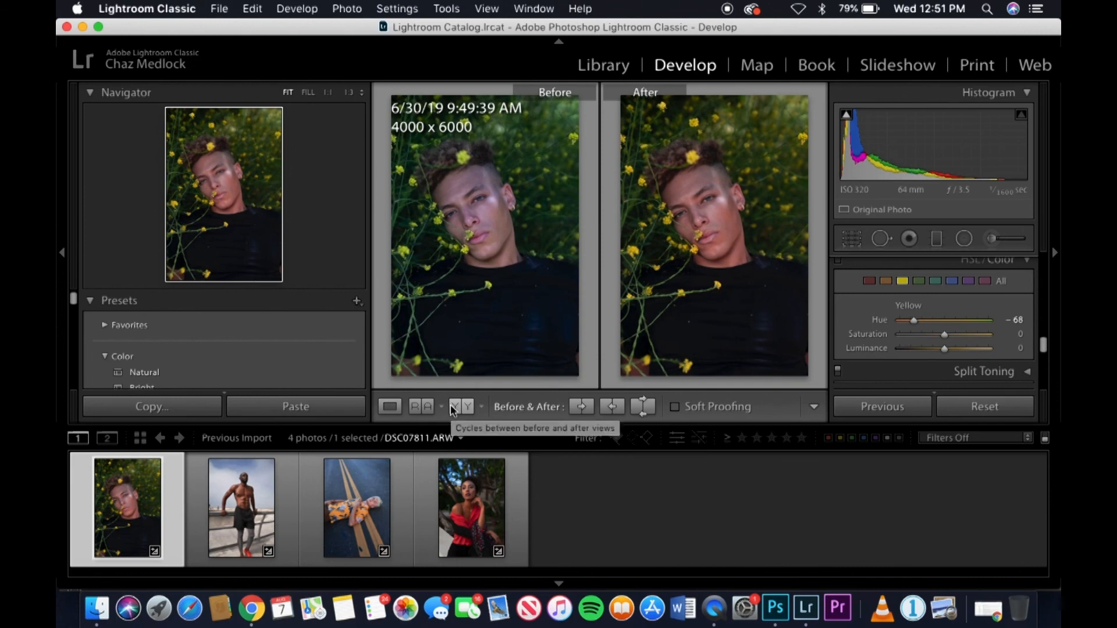
pyautogui.press('Right')
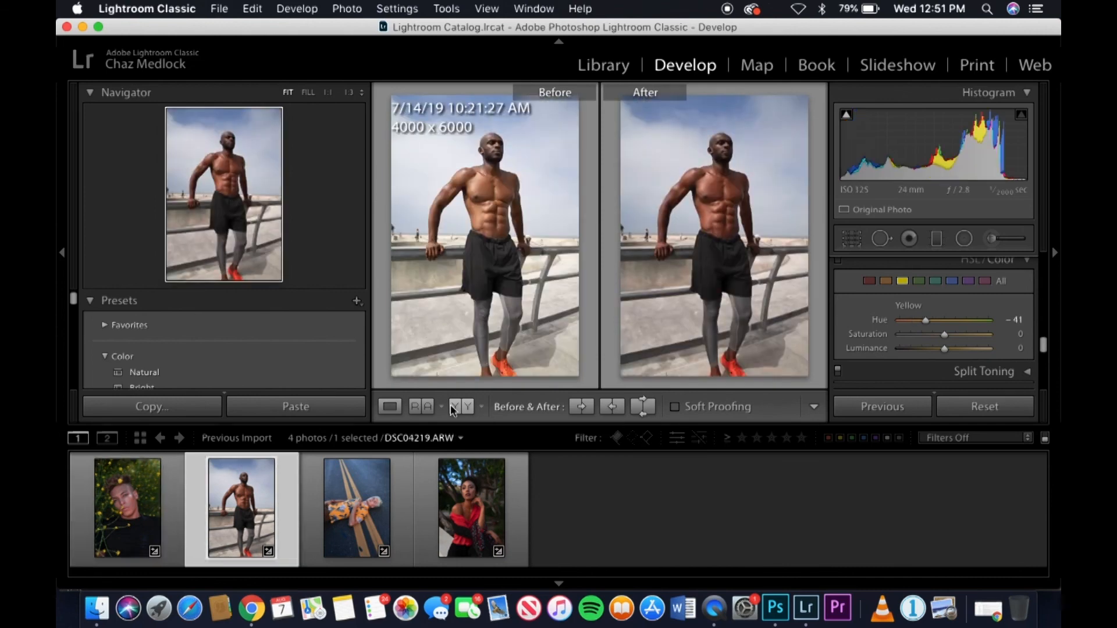
pyautogui.press('Right')
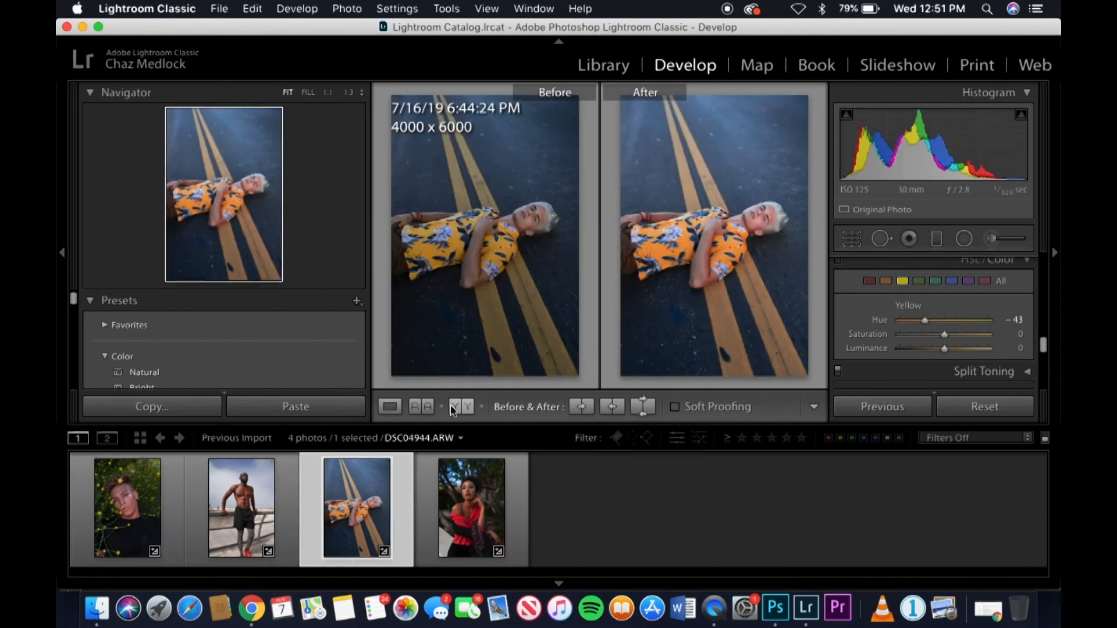
pyautogui.press('Right')
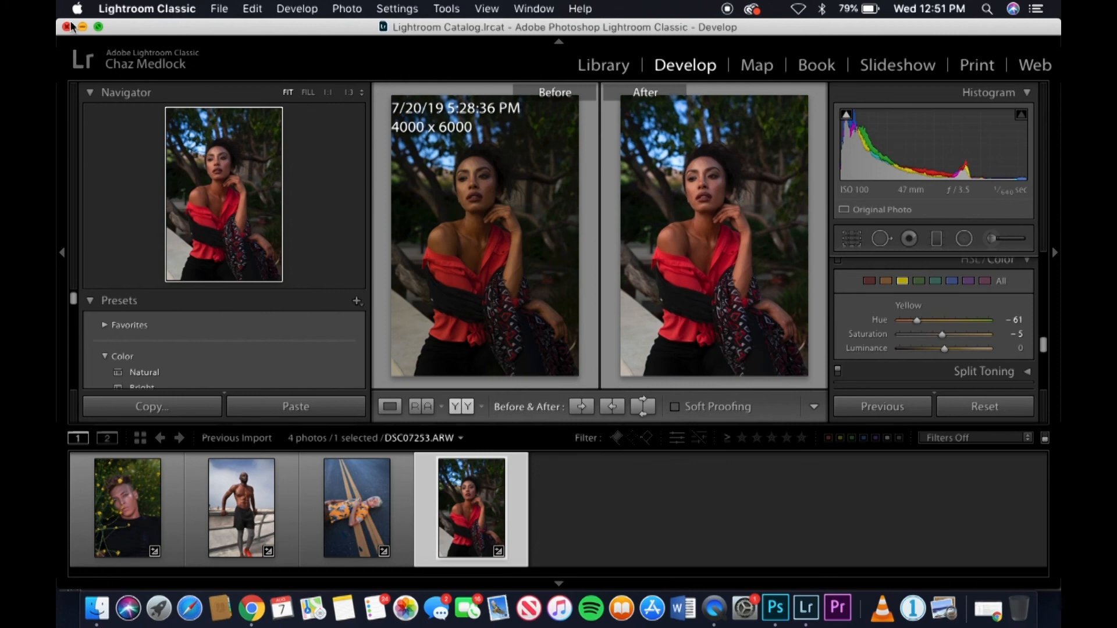
pyautogui.click(779, 618)
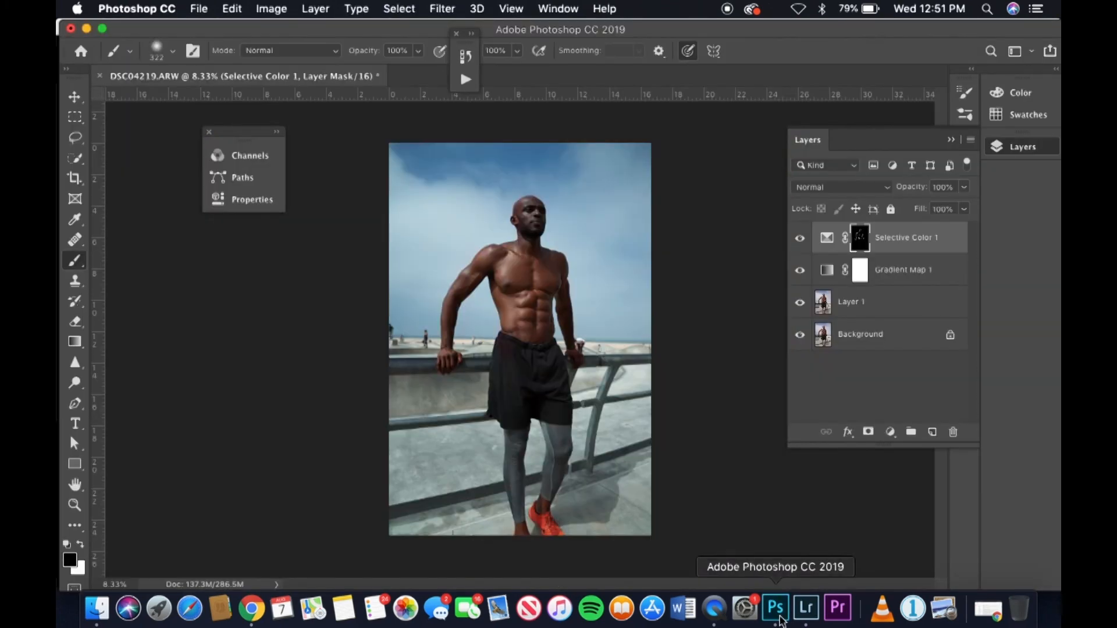